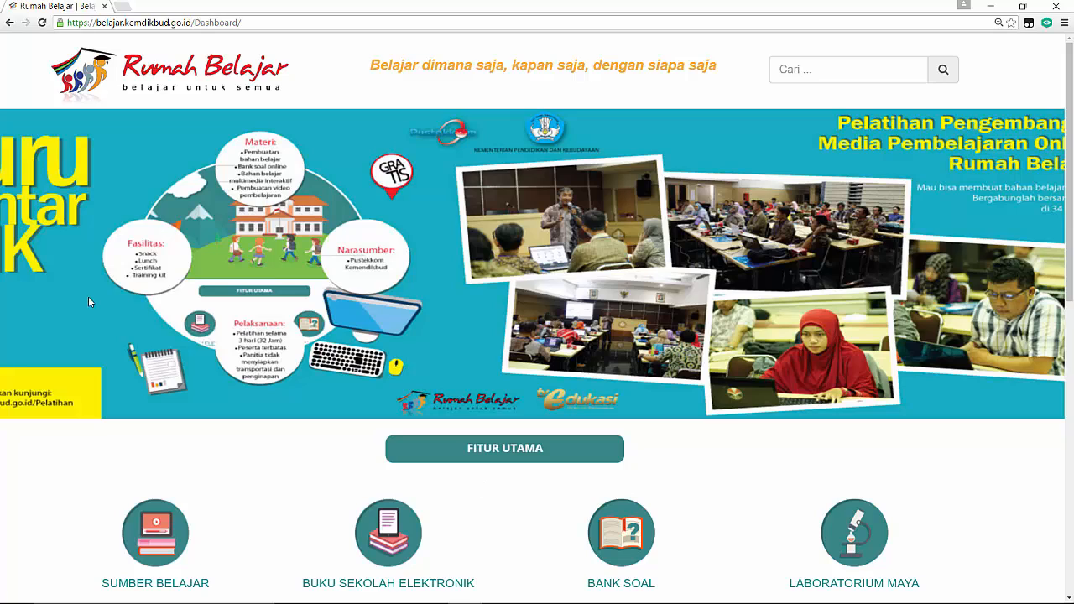
Step: Load the Rumah Belajar site at belajar.kemdikbud.go.id
left_click(282, 16)
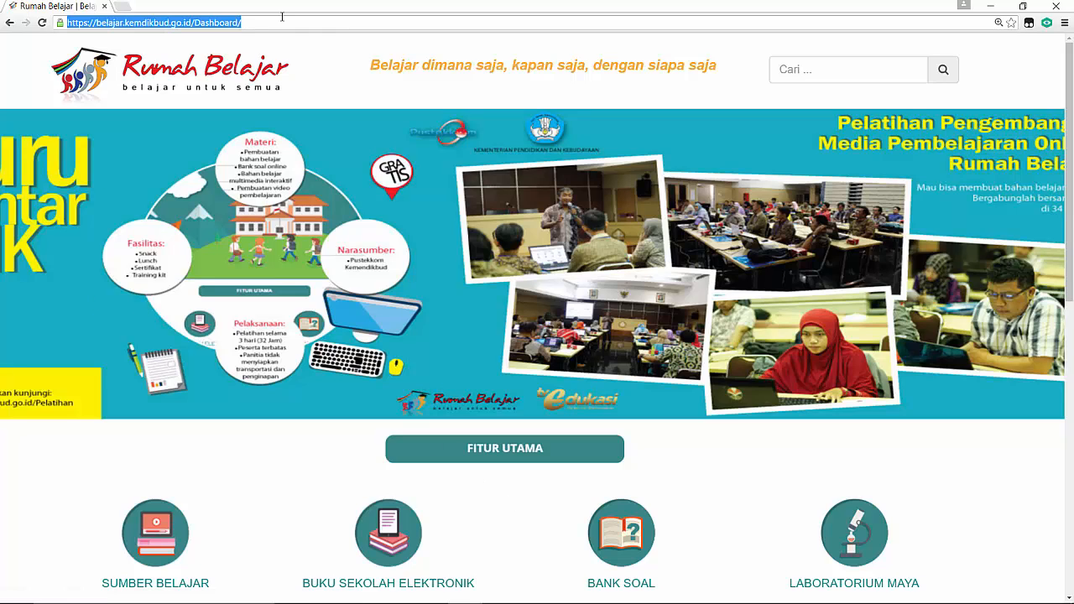
key("BackSpace")
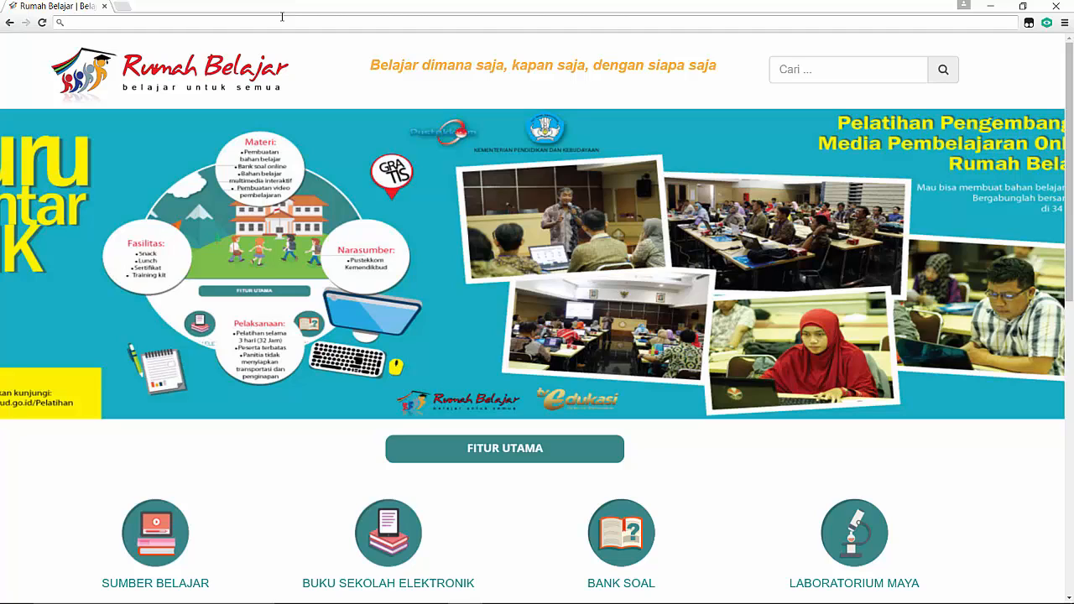
type("belajar.kemdikbud.go.id")
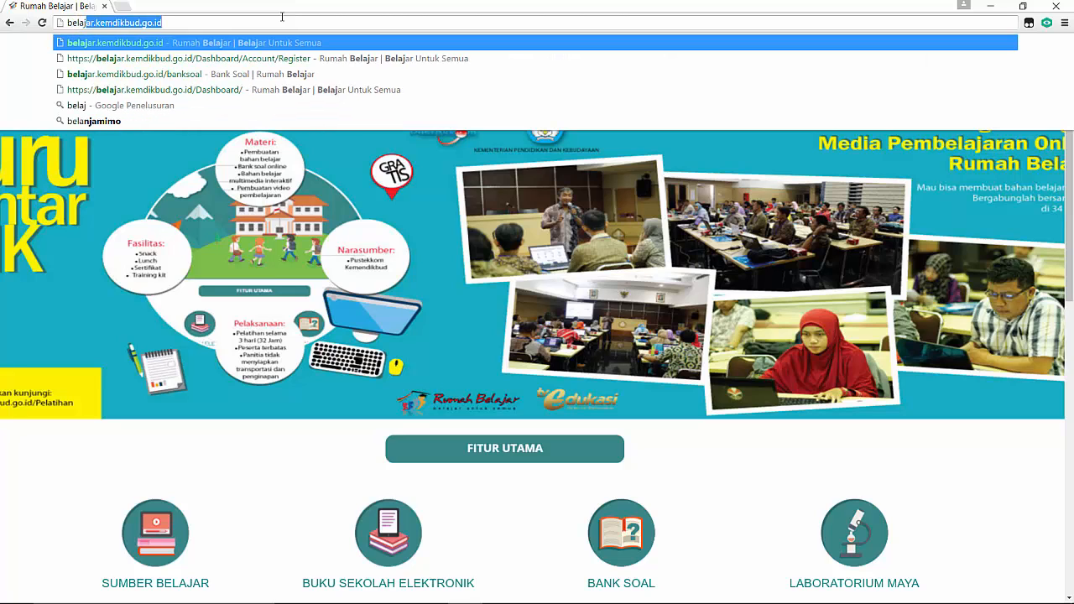
key("Return")
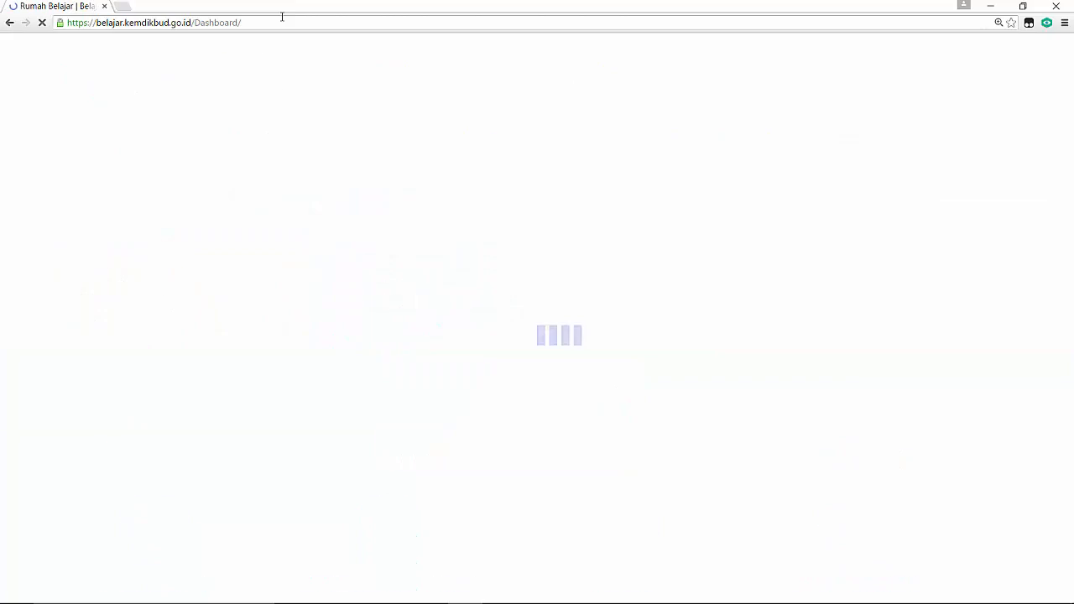
Step: Open the Bank Soal feature from the Fitur Utama section of the Rumah Belajar home page
scroll(330, 214, "down", 2)
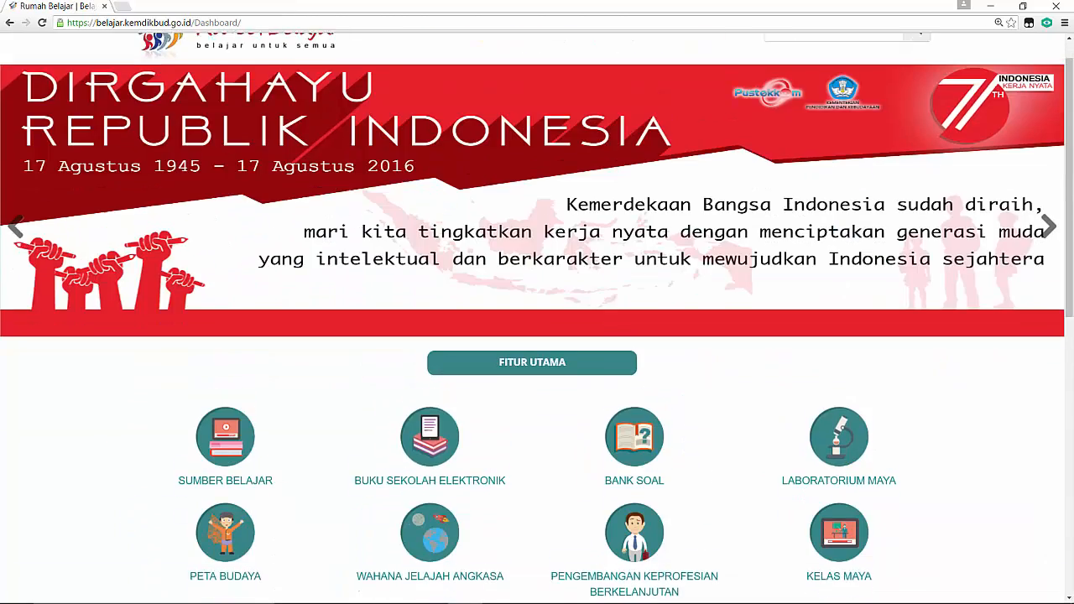
scroll(533, 311, "down", 1)
scroll(280, 310, "up", 2)
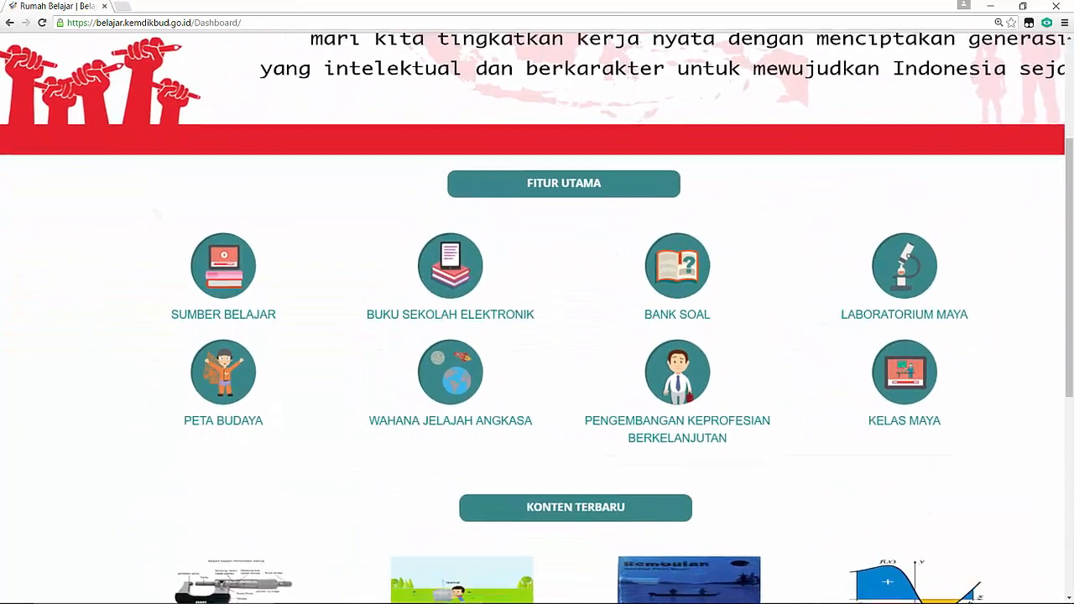
scroll(478, 269, "up", 1)
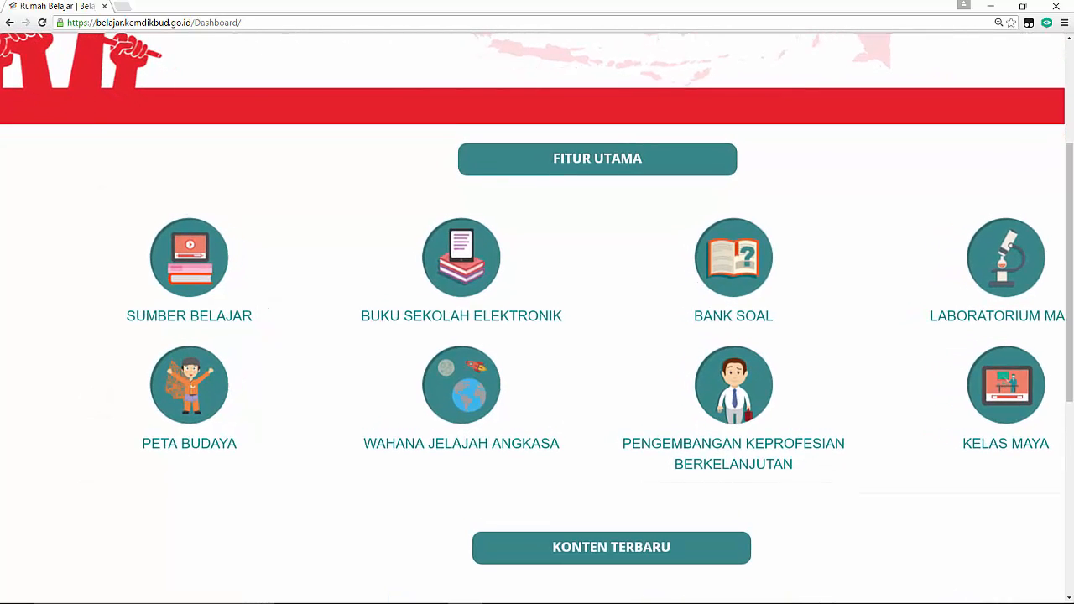
scroll(189, 420, "right", 1)
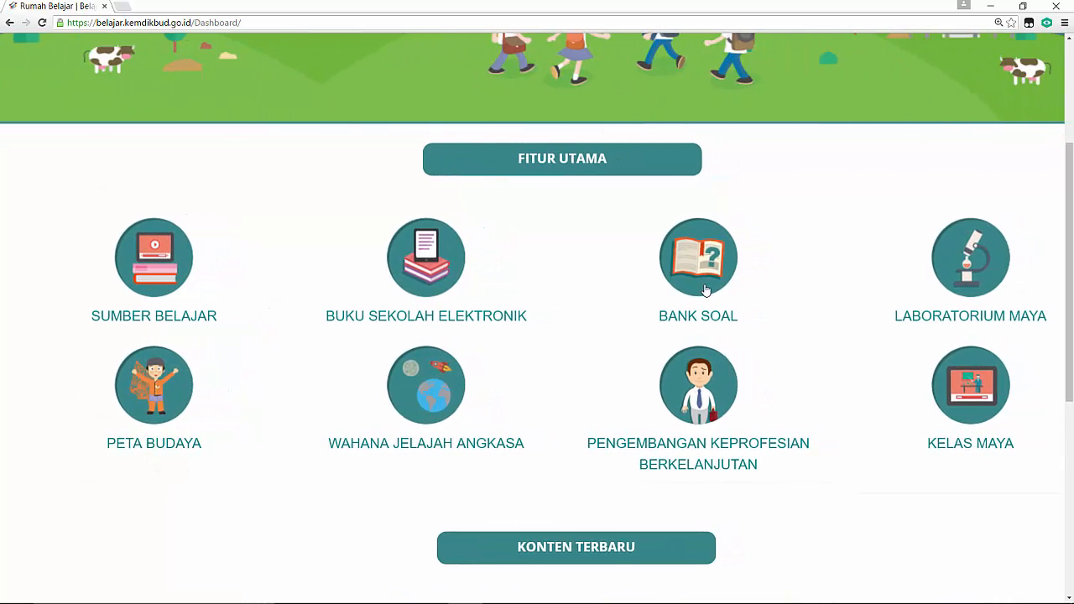
left_click(705, 289)
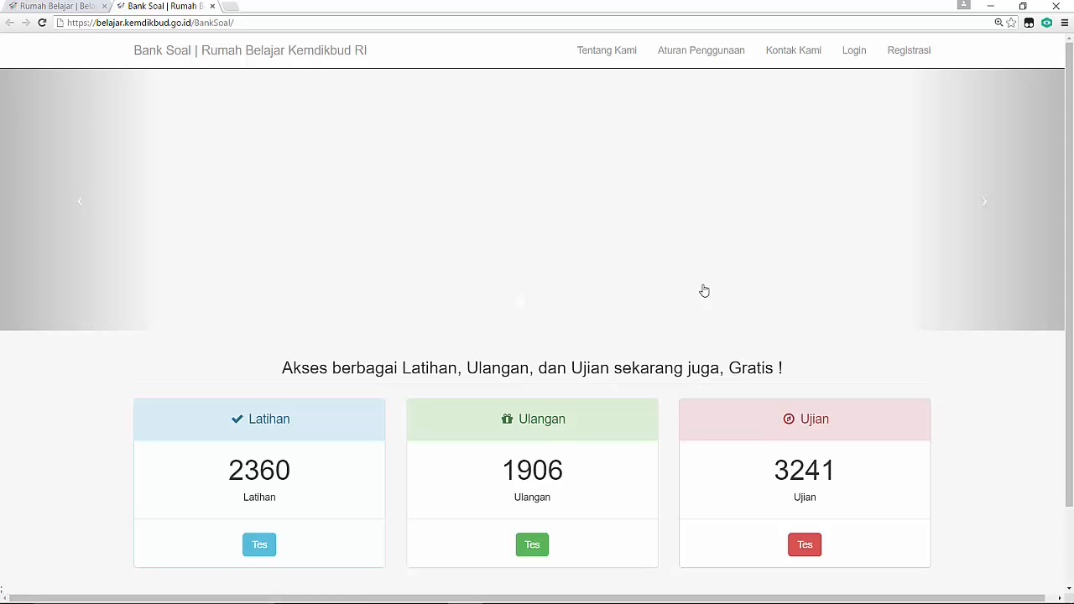
Step: Log in to Bank Soal as Guru, entering the account's username and password
scroll(508, 316, "up", 3)
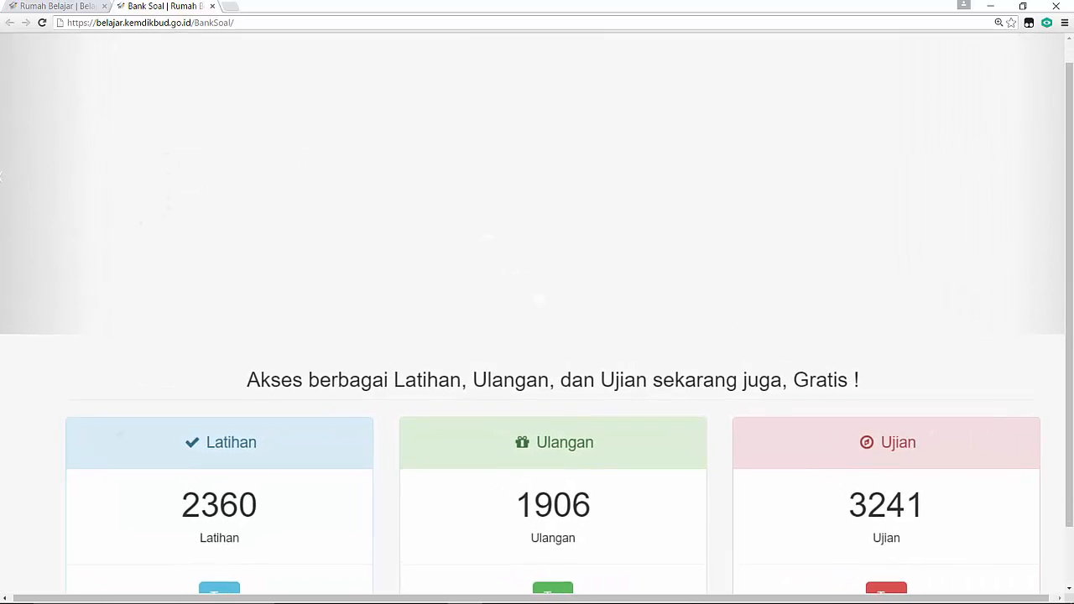
scroll(538, 315, "up", 2)
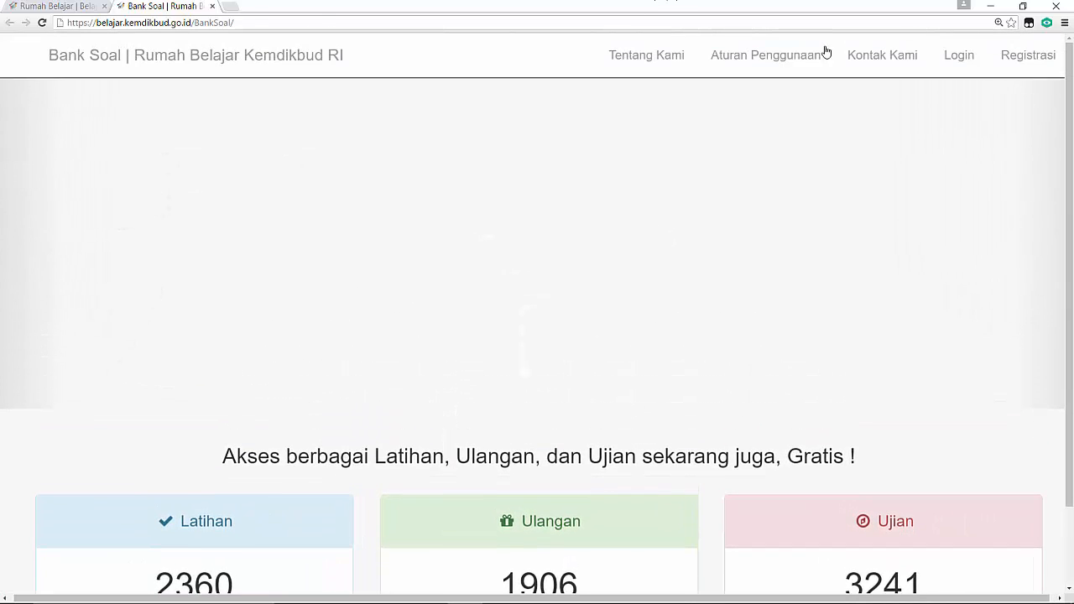
left_click(961, 55)
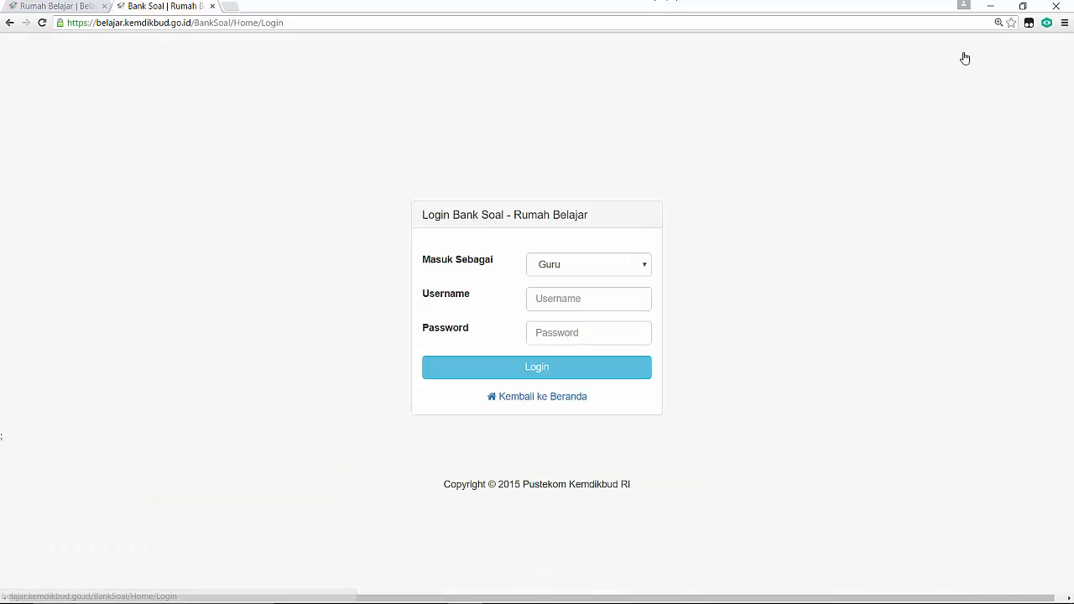
left_click(591, 306)
type("hendr")
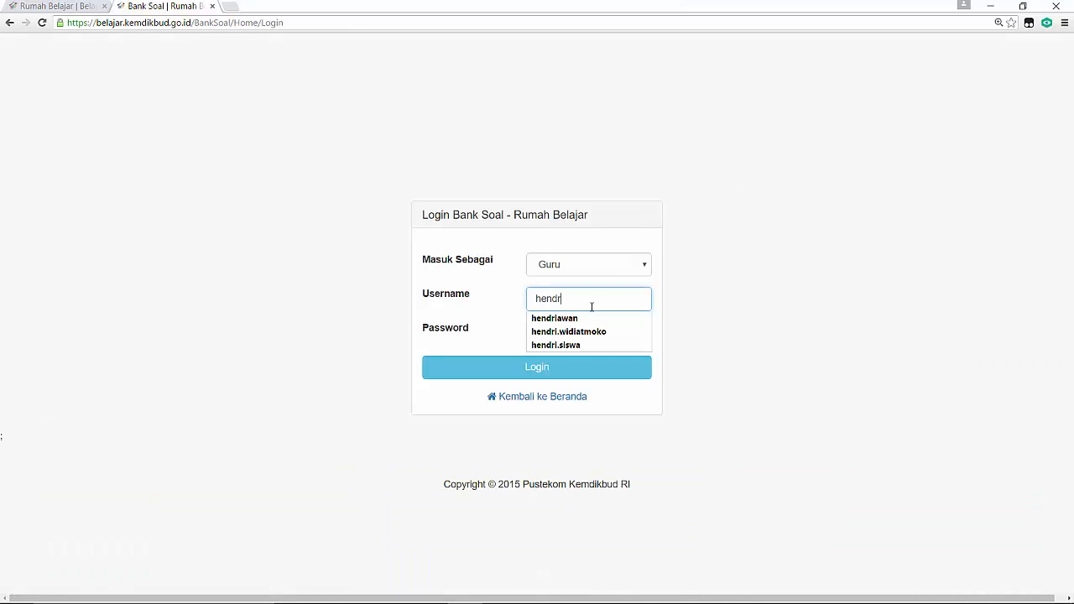
key("Down")
key("Tab")
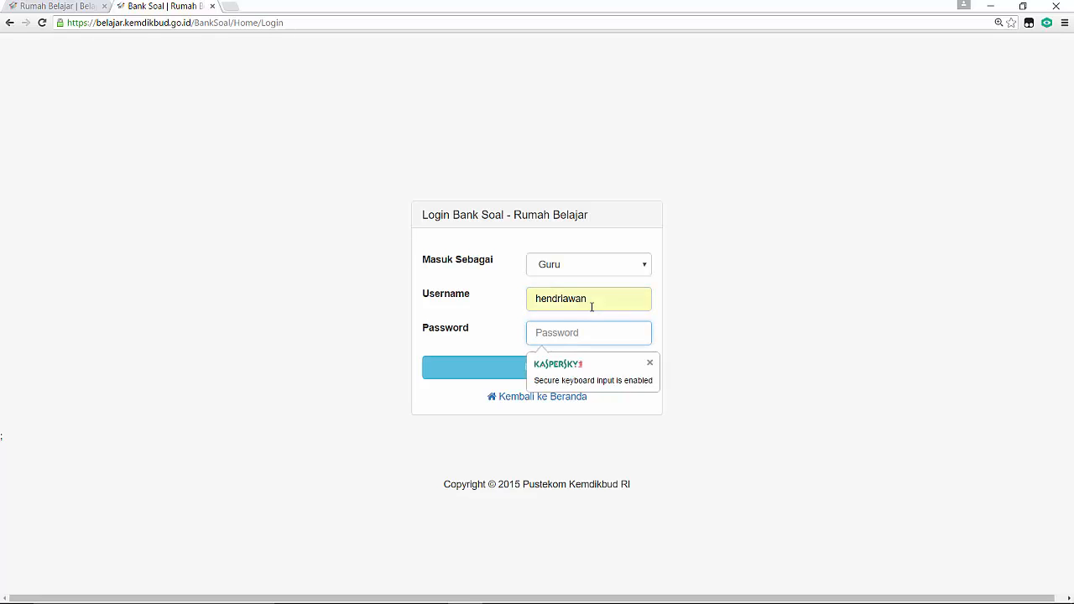
type("*********")
left_click(593, 266)
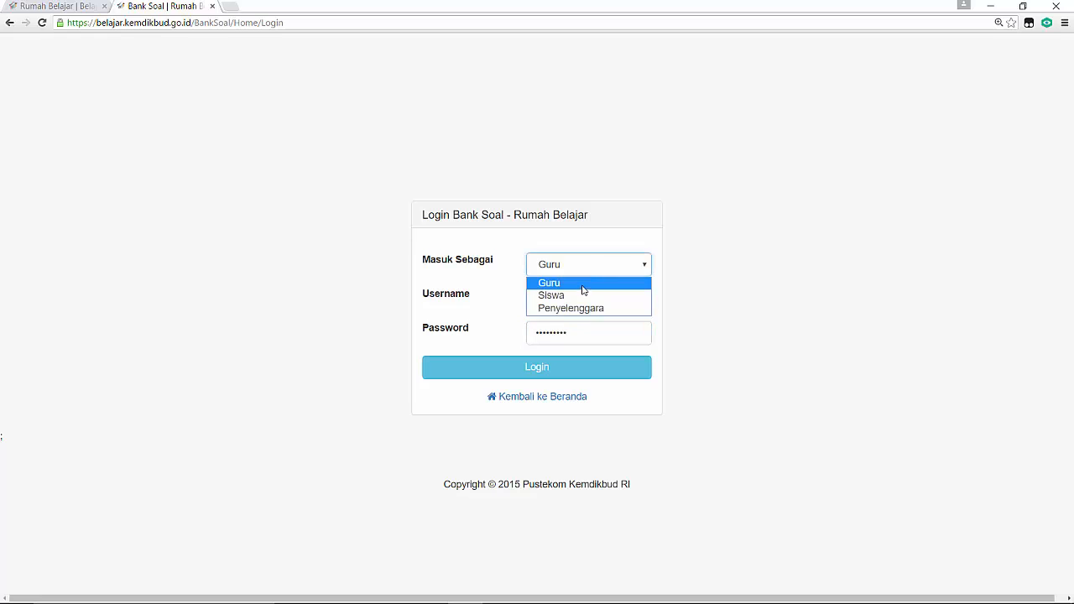
left_click(583, 285)
left_click(576, 367)
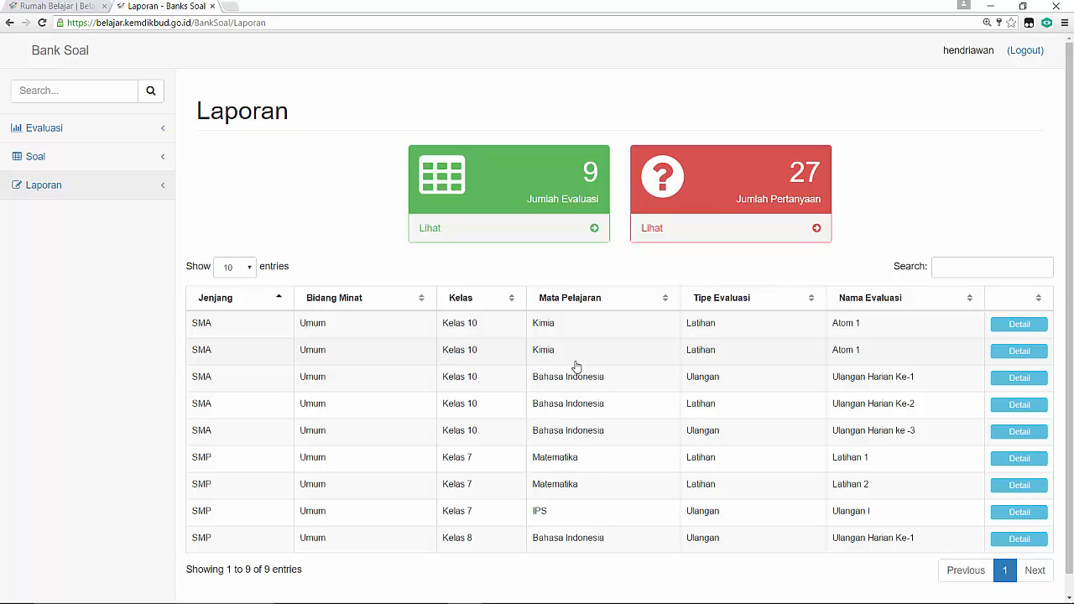
Step: Search the Evaluasi Saya list for "Ulangan hari" and open the contents of Ulangan Harian ke -3
left_click(116, 130)
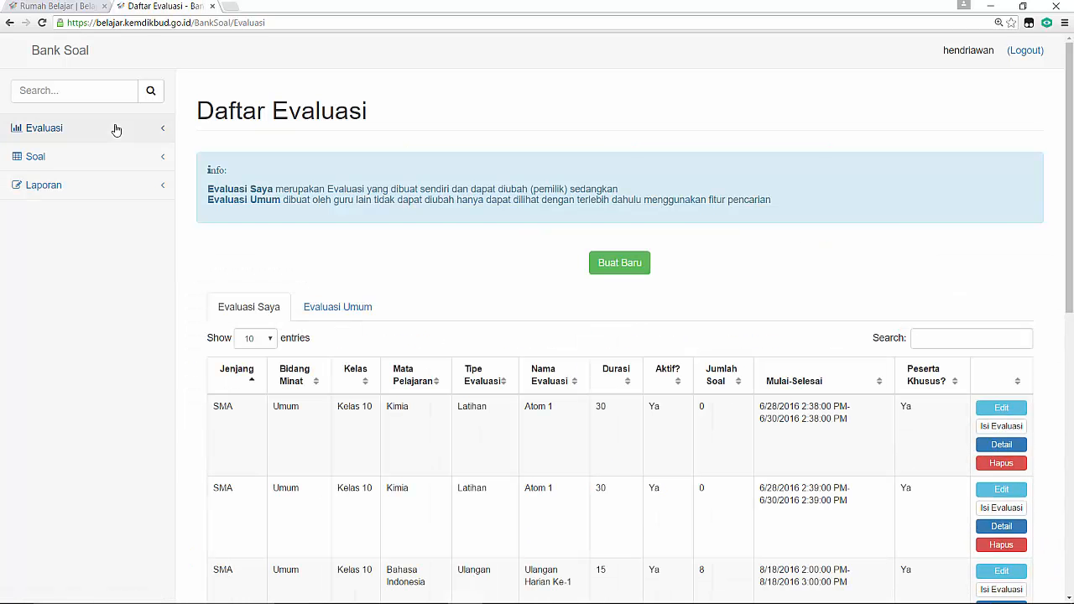
scroll(115, 130, "down", 3)
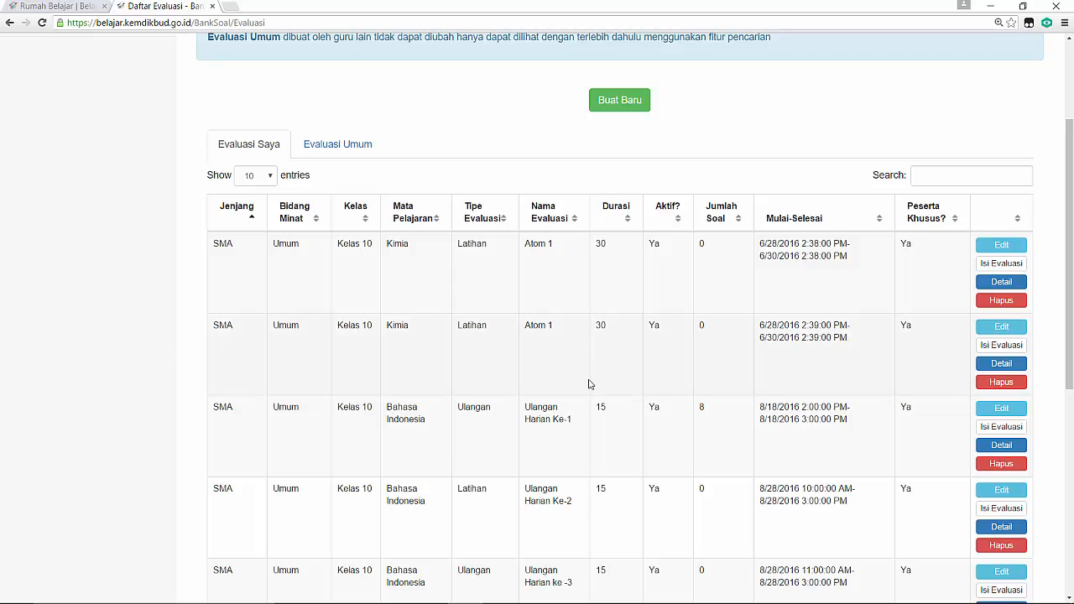
left_click(928, 173)
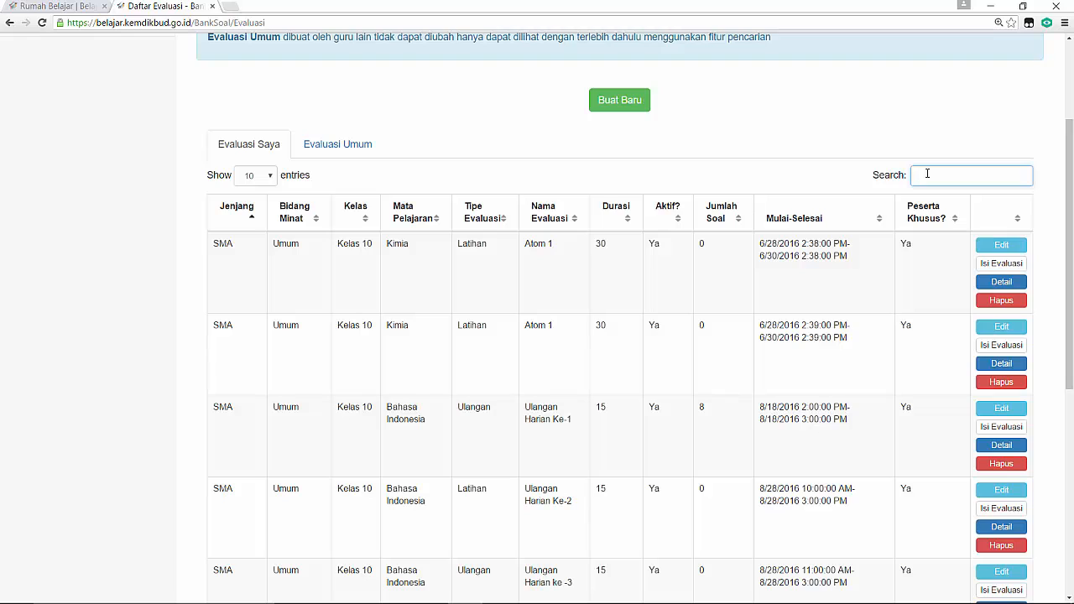
type("ulan")
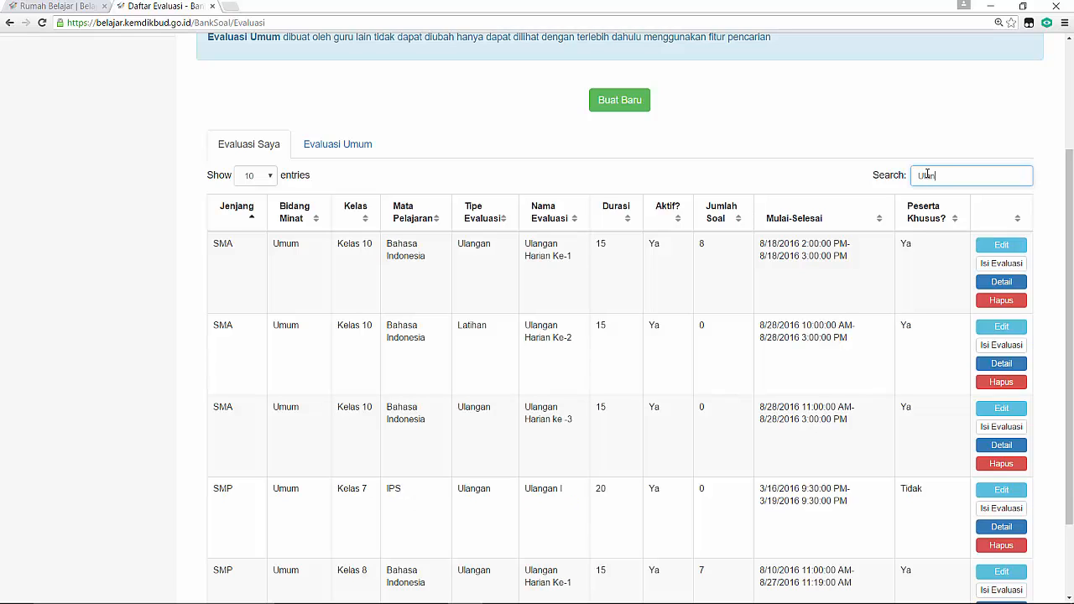
type("gan hari")
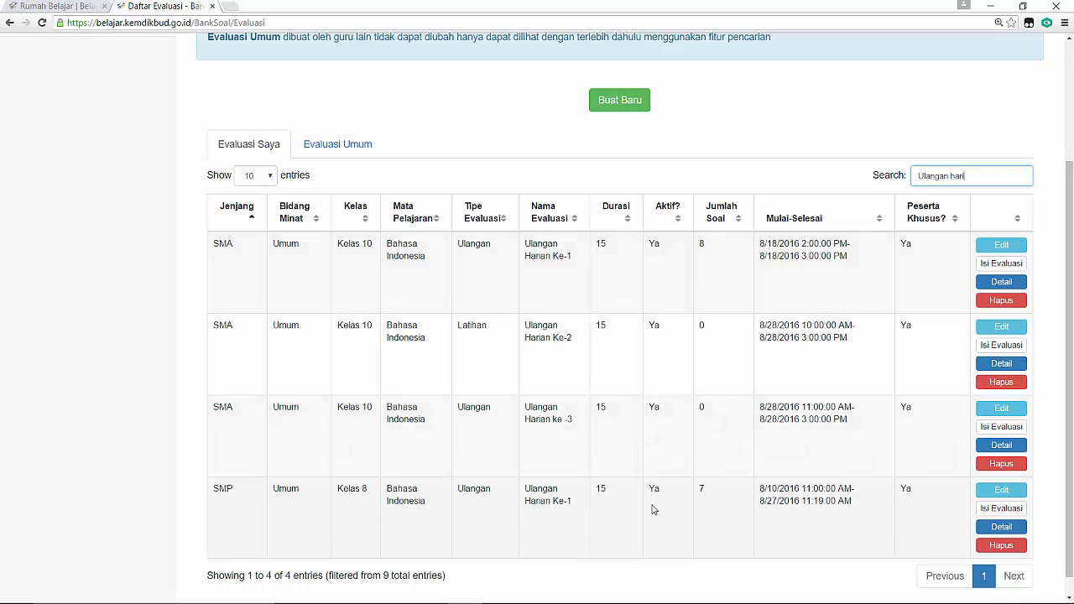
left_click(984, 428)
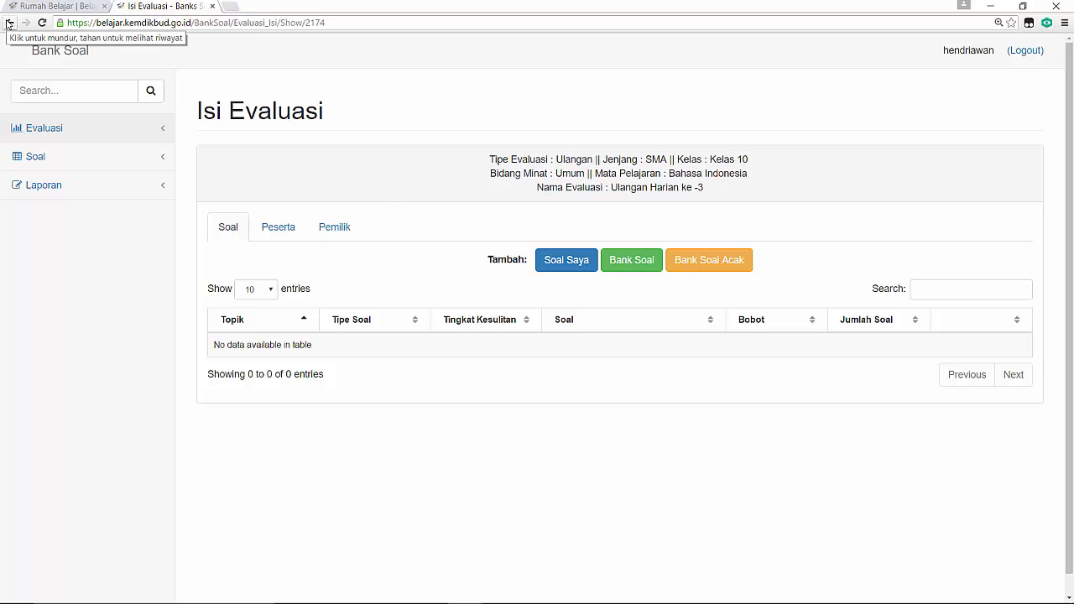
Step: Return to the evaluation list and review the Soal, Peserta and Pemilik sections of the SMA evaluation Ulangan Harian Ke-1
left_click(8, 24)
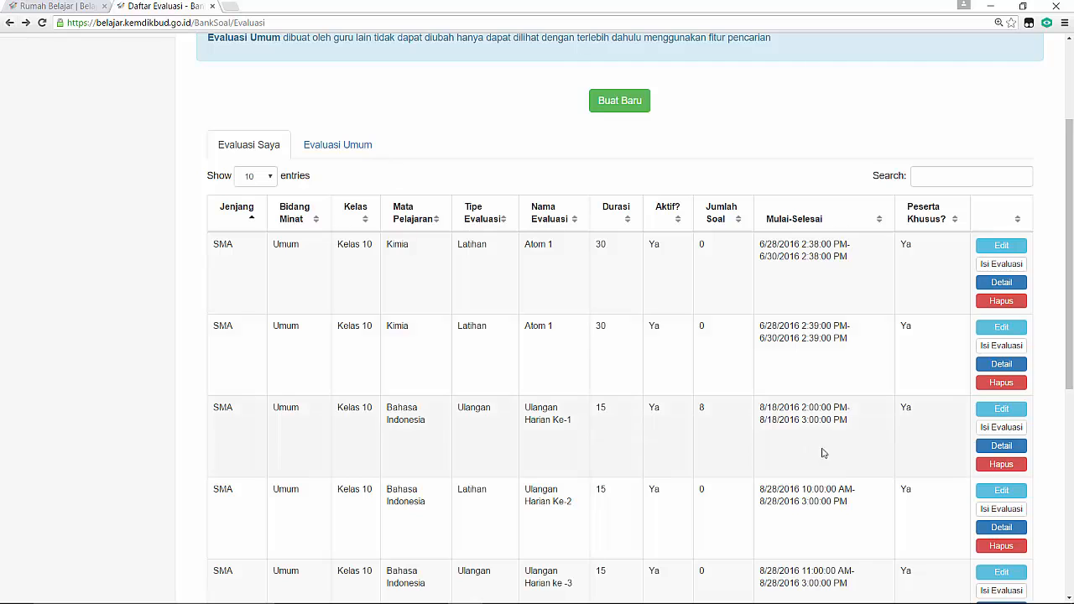
left_click(1008, 429)
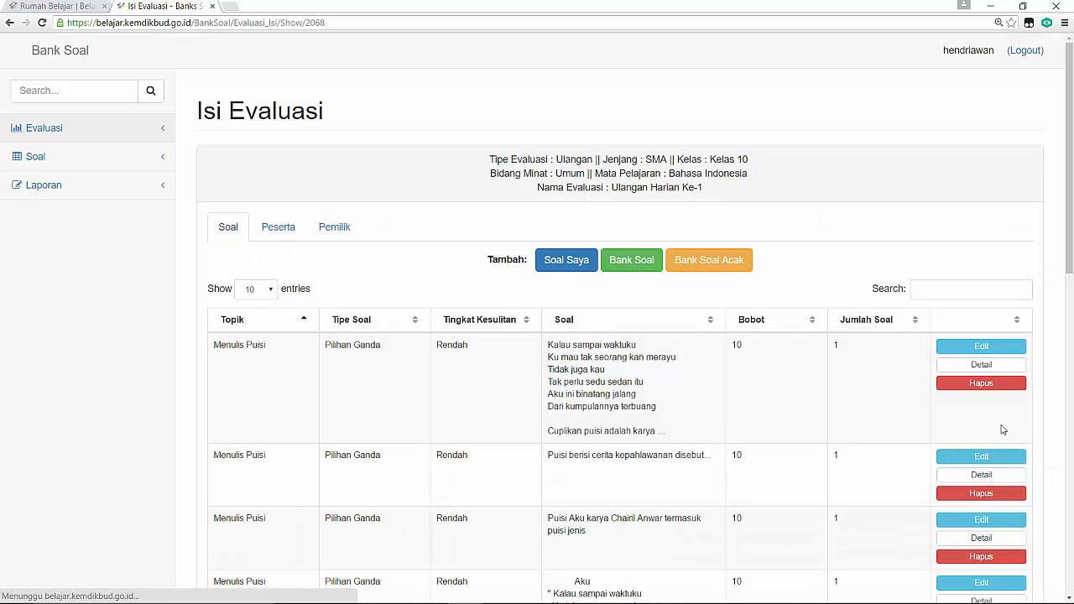
left_click(284, 230)
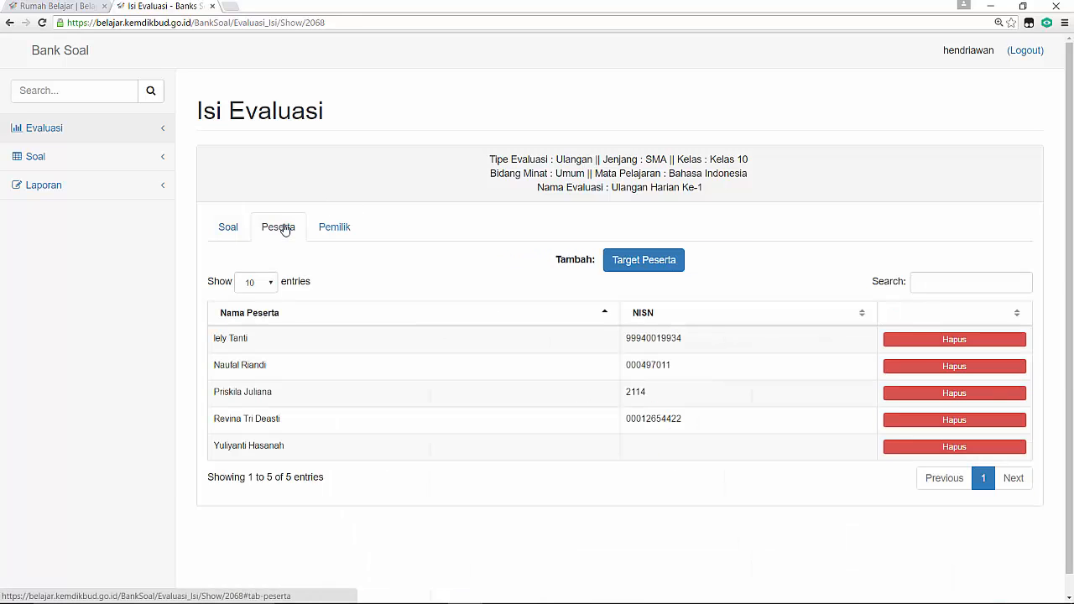
left_click(334, 231)
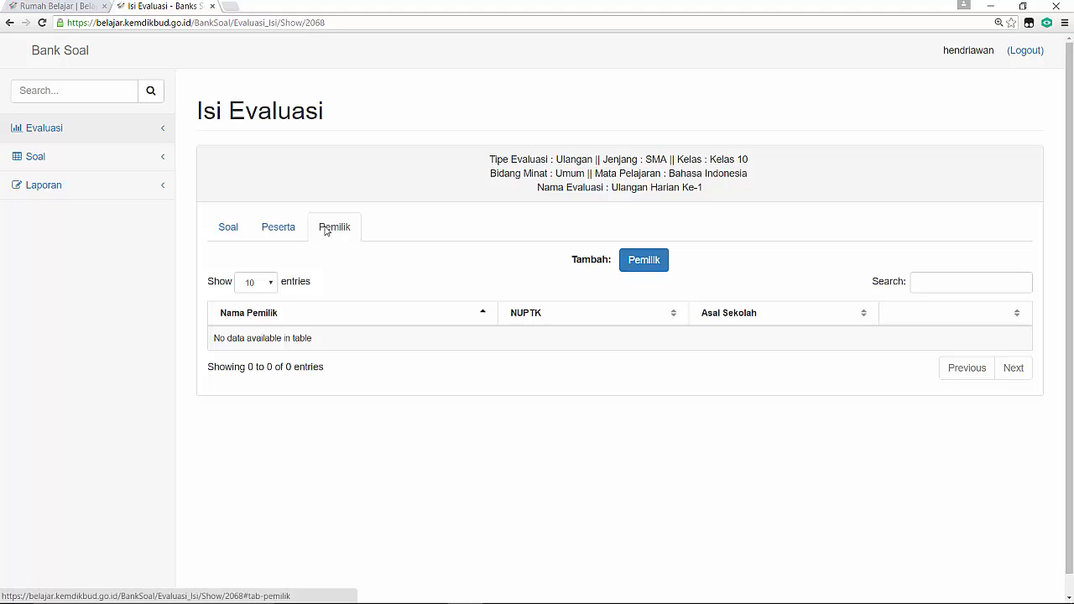
left_click(238, 233)
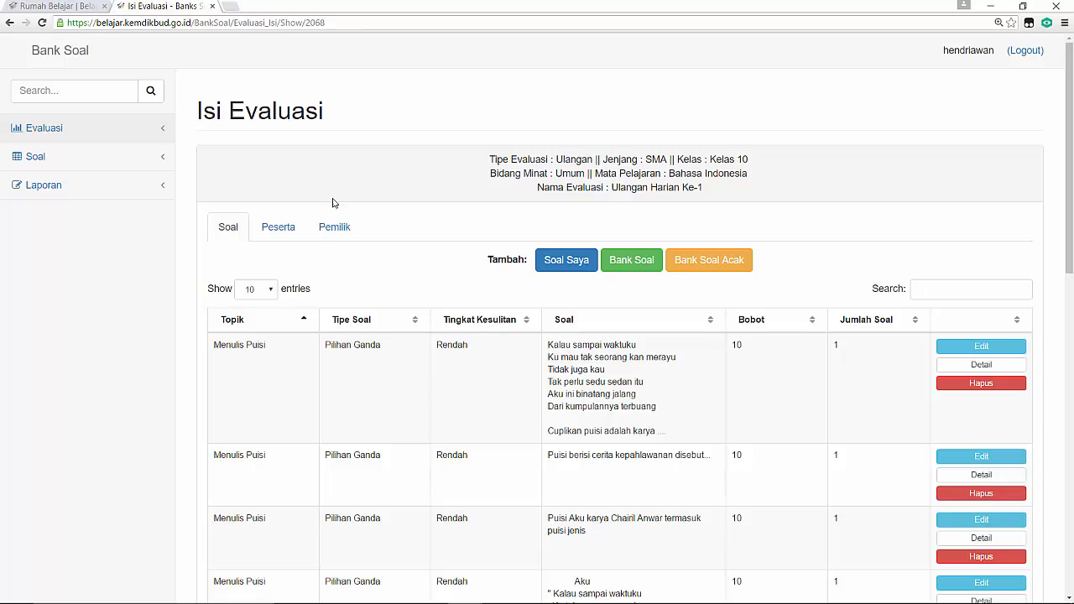
left_click(290, 221)
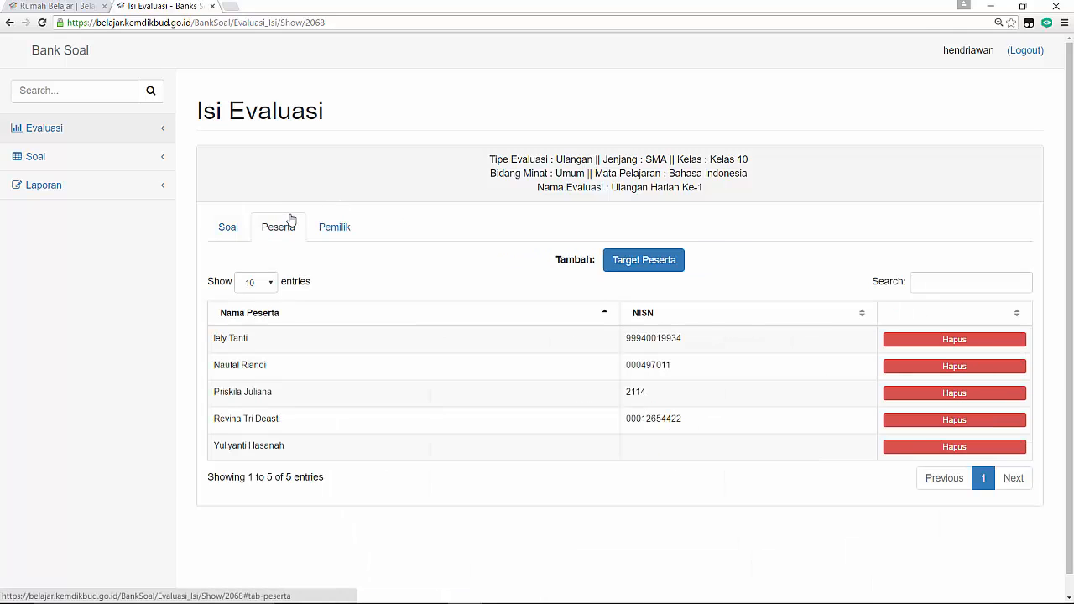
left_click(349, 232)
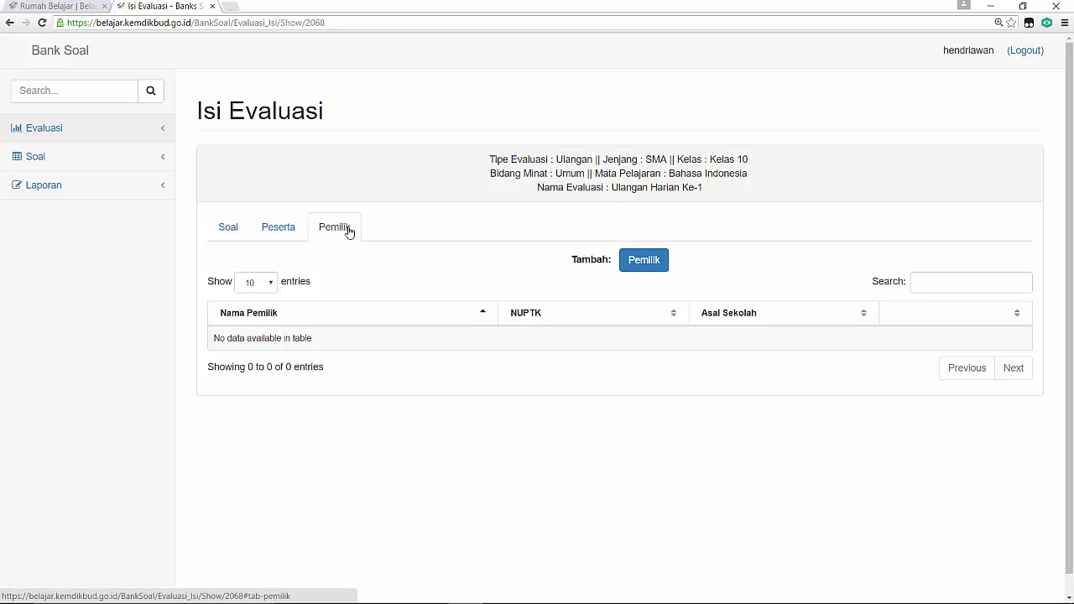
left_click(237, 231)
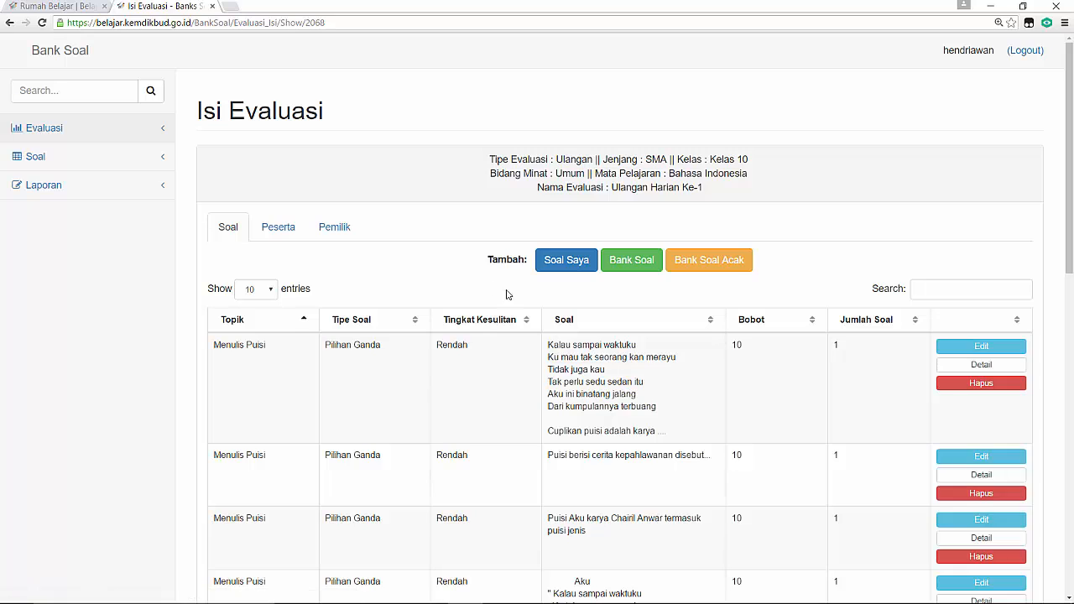
Step: Open the Soal Saya question form for Ulangan Harian Ke-2 and choose topic Menulis Puisi with difficulty Rendah
left_click(571, 261)
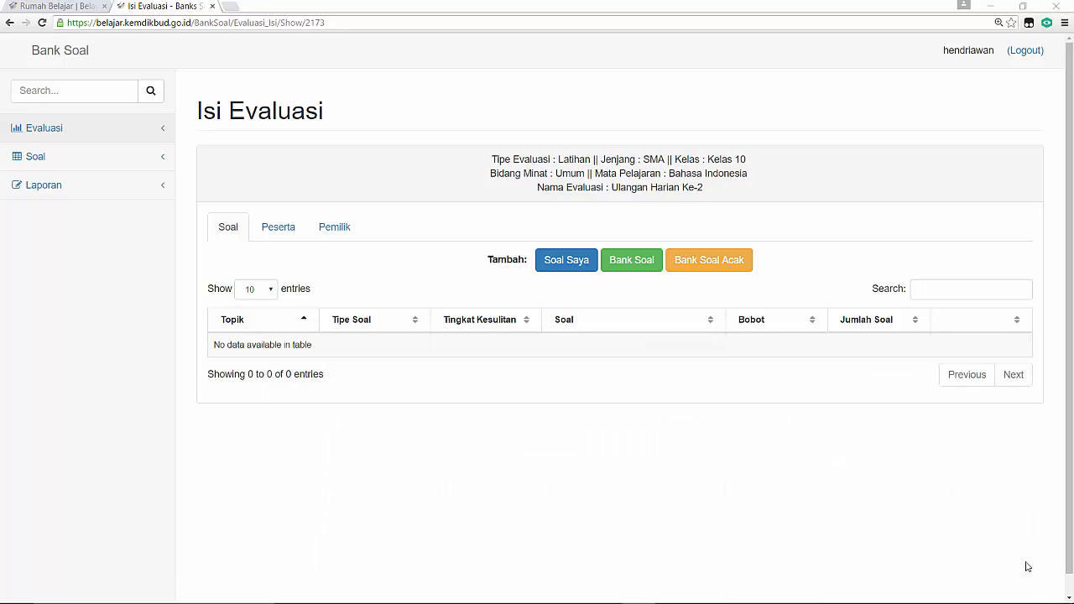
left_click(570, 262)
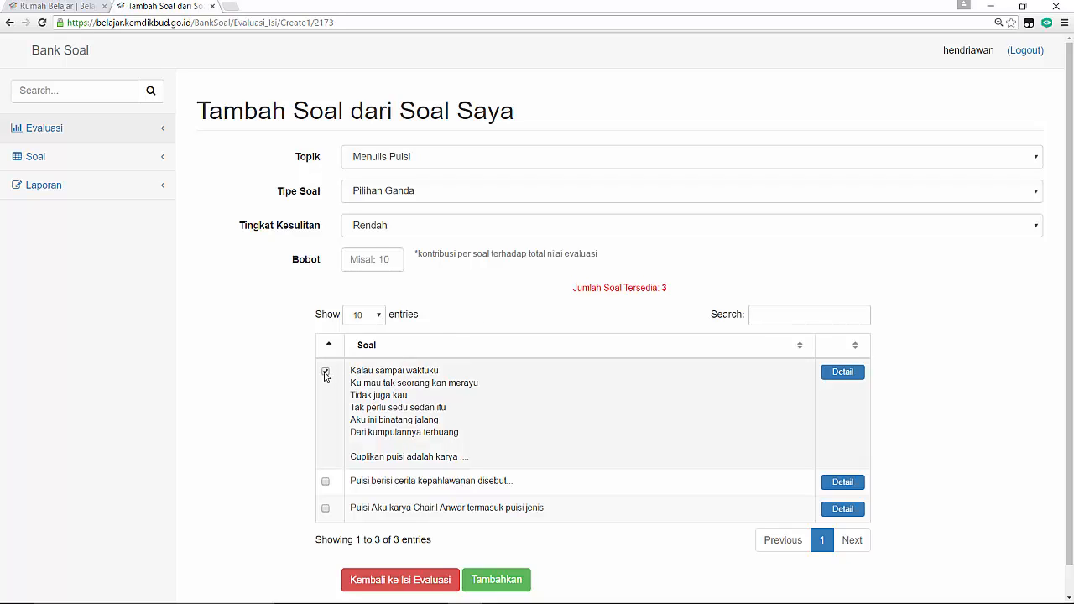
left_click(407, 156)
left_click(407, 174)
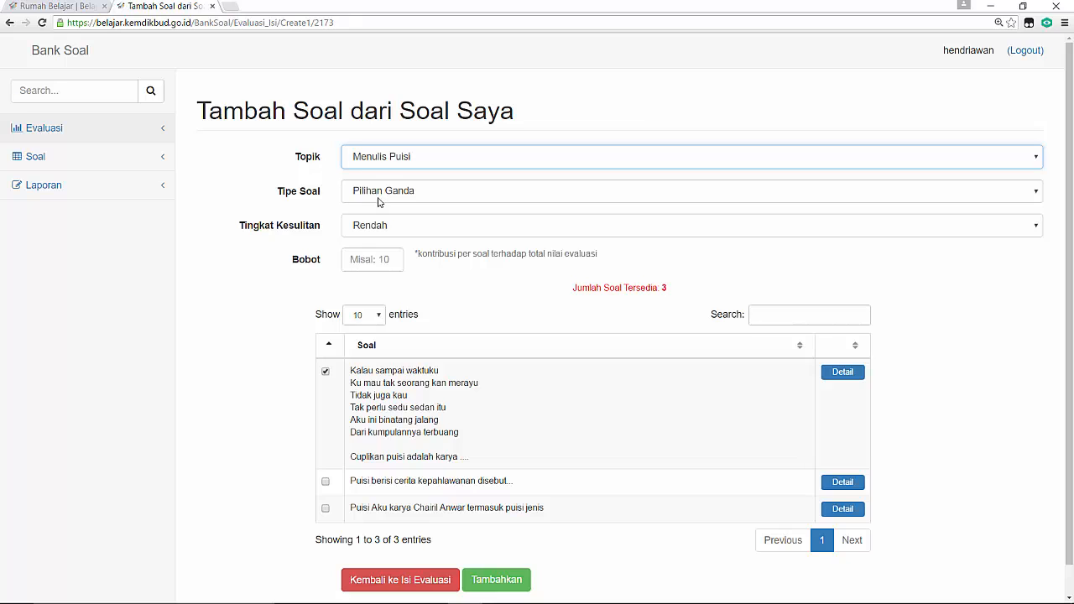
left_click(377, 226)
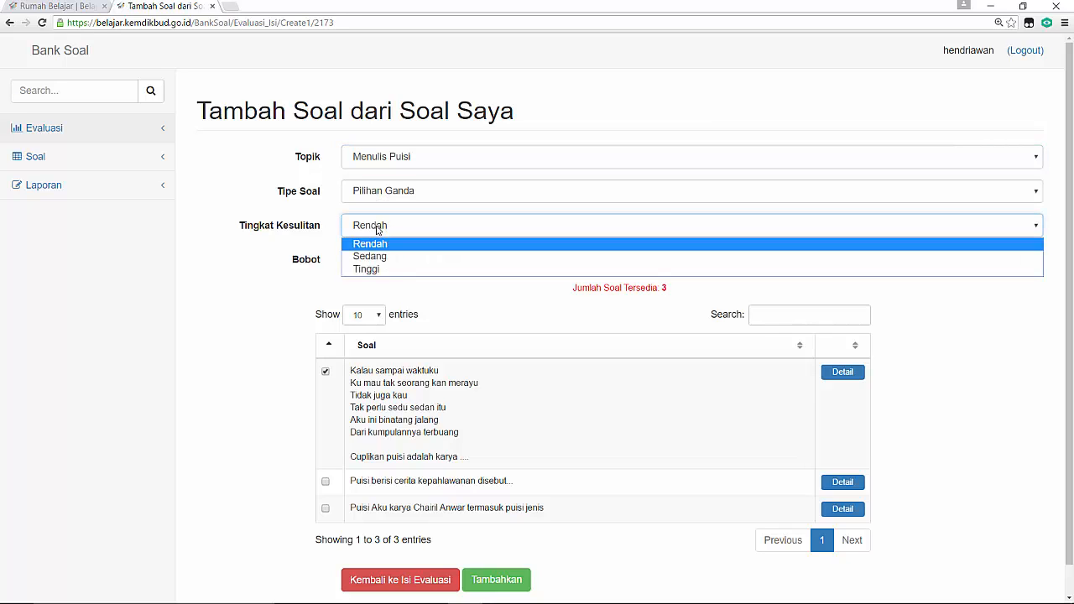
left_click(377, 245)
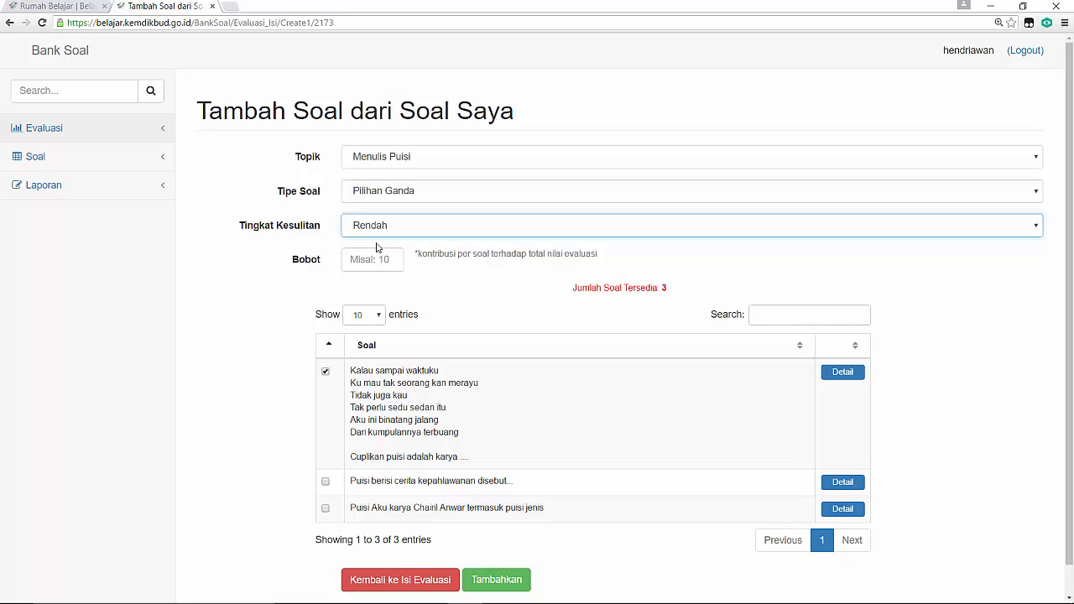
Step: Try the topic Teks Laporan Hasil Observasi for the question list, and return the topic to Menulis Puisi
left_click(387, 156)
left_click(395, 186)
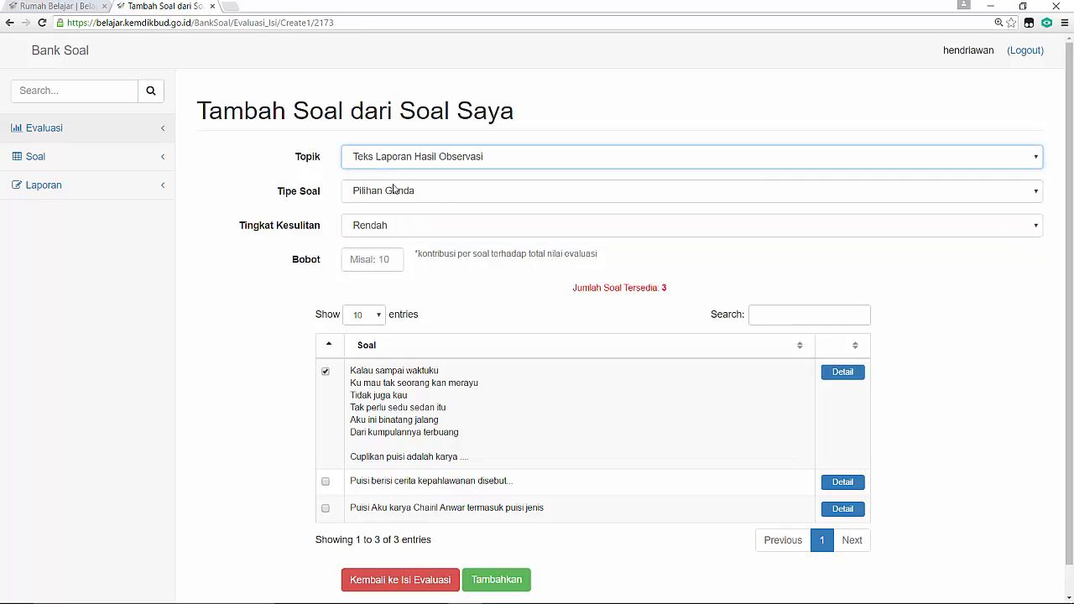
left_click(393, 162)
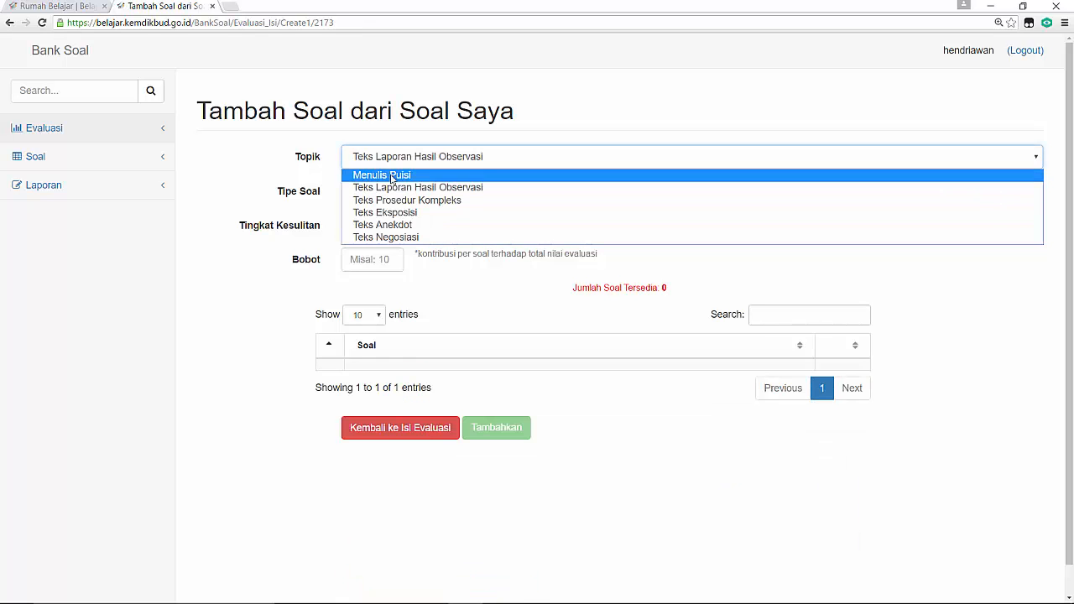
left_click(392, 176)
Step: Filter the Soal Saya questions by topic Menulis Puisi, question type Pilihan Ganda and difficulty Rendah
left_click(392, 194)
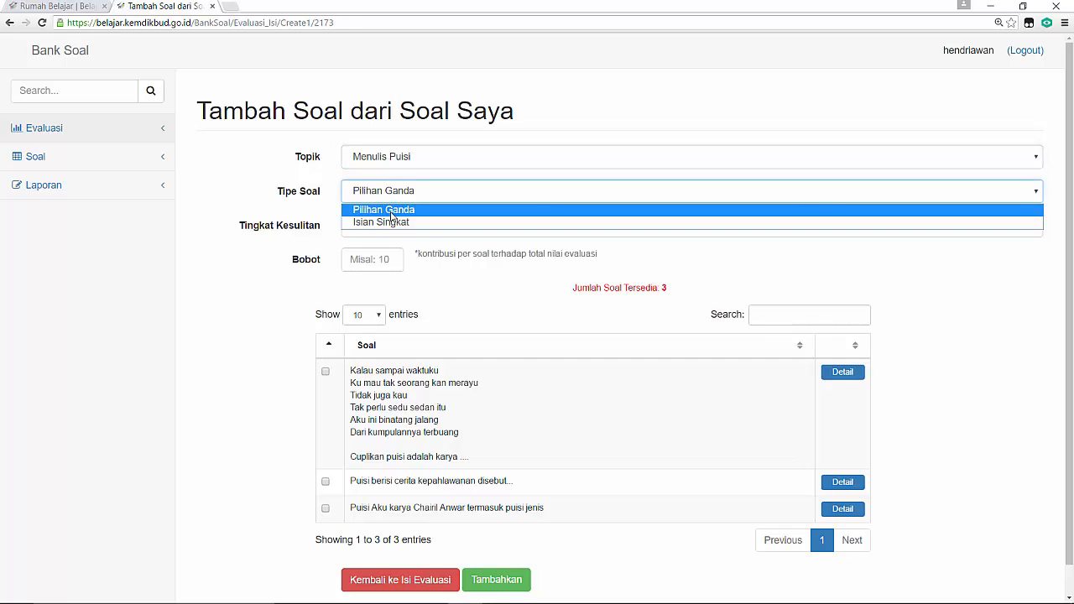
left_click(391, 216)
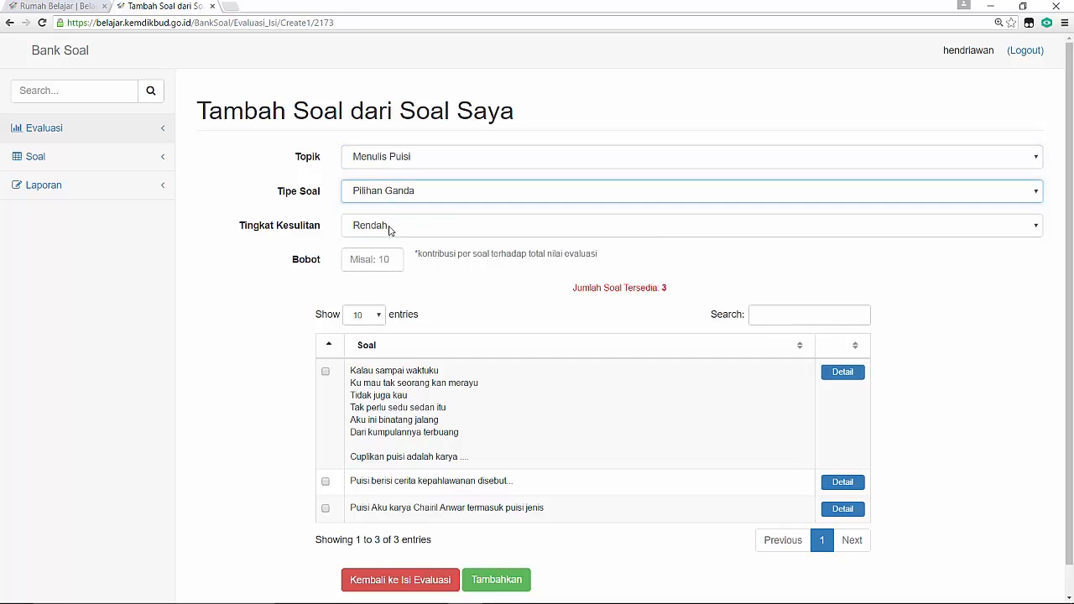
left_click(390, 228)
left_click(388, 245)
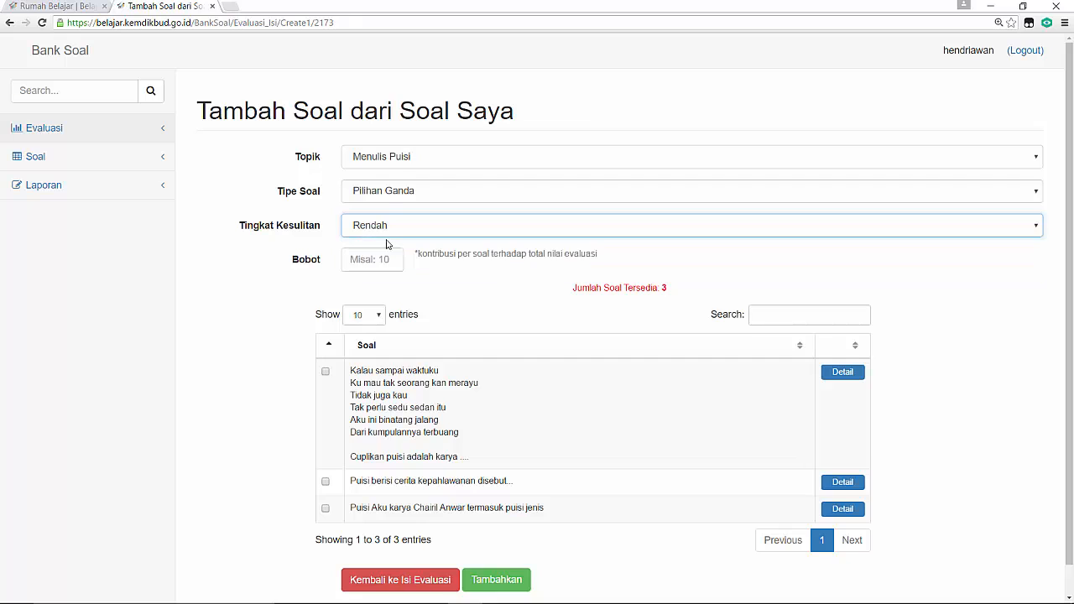
left_click(398, 160)
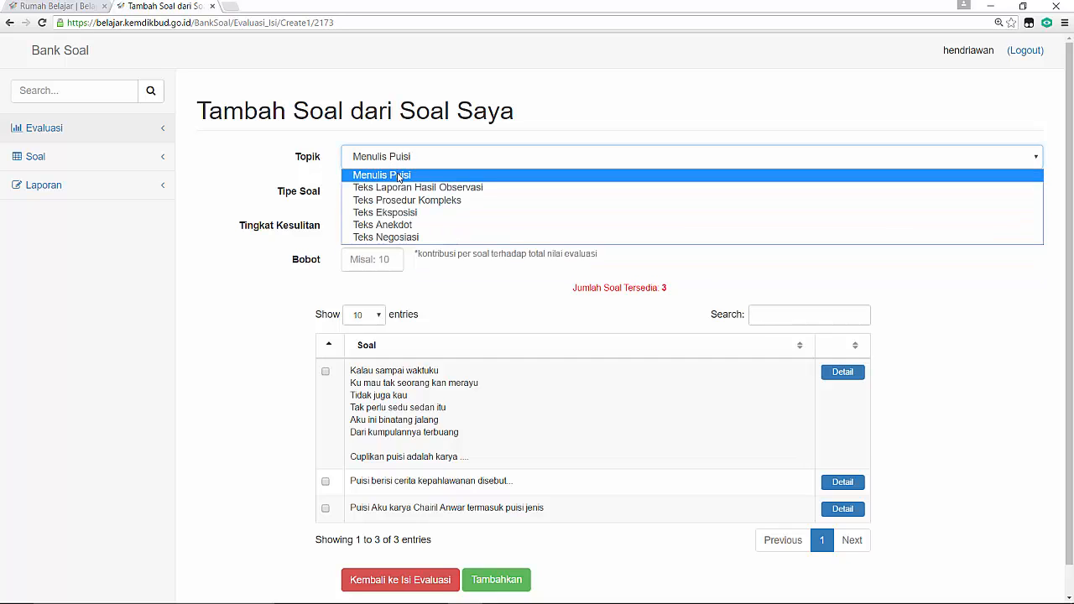
left_click(398, 178)
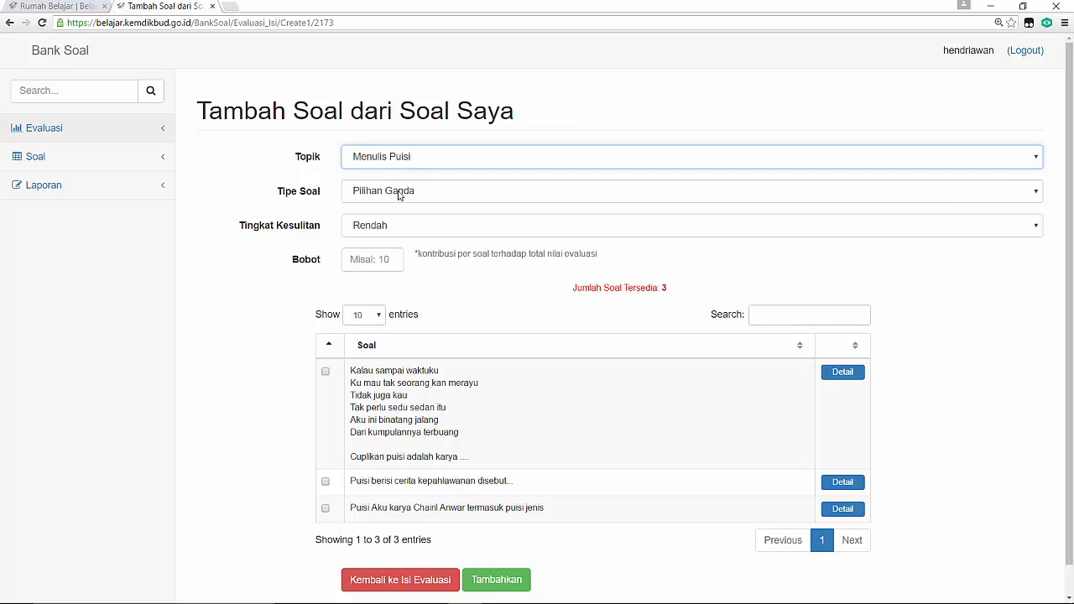
left_click(400, 193)
left_click(401, 208)
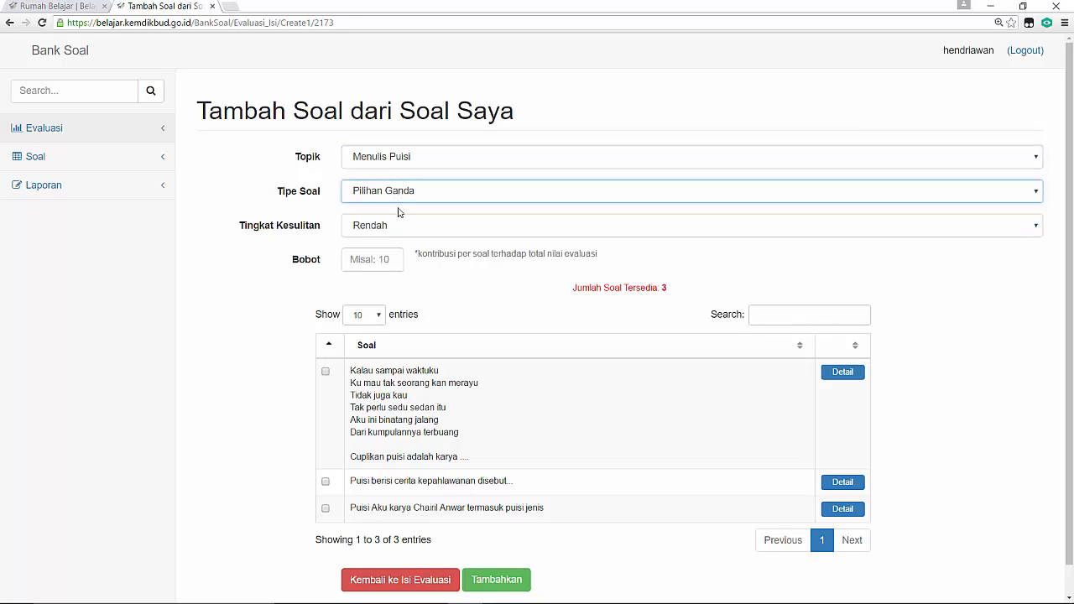
left_click(399, 230)
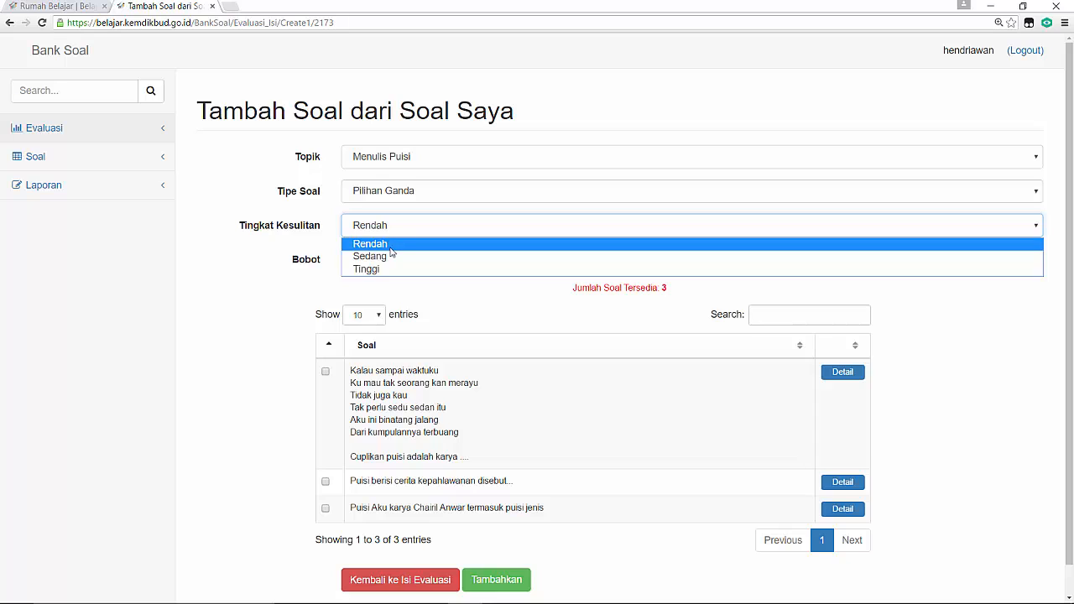
left_click(392, 244)
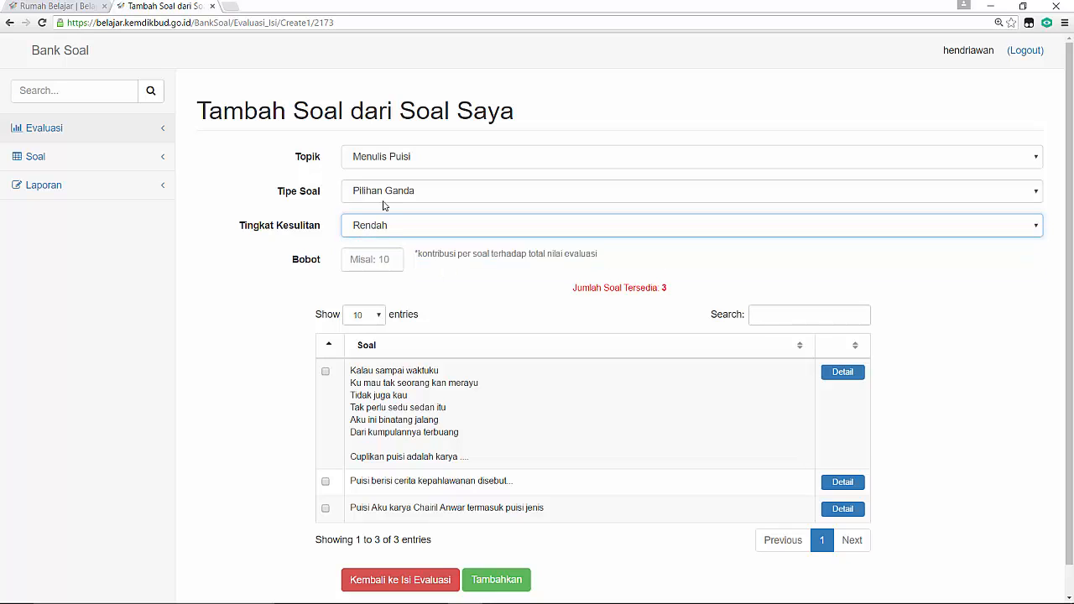
left_click(379, 157)
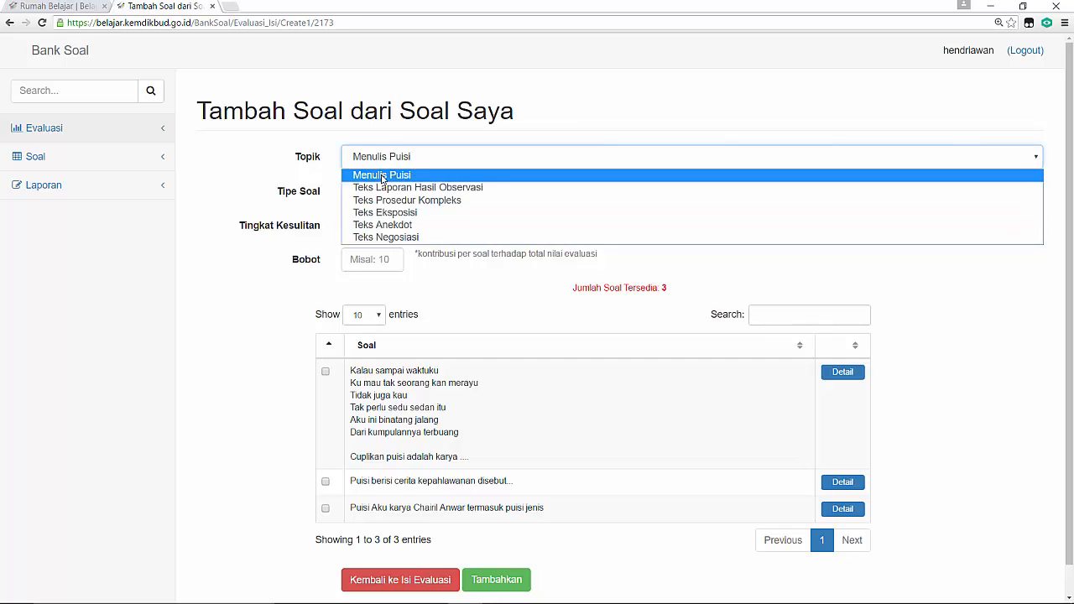
left_click(383, 176)
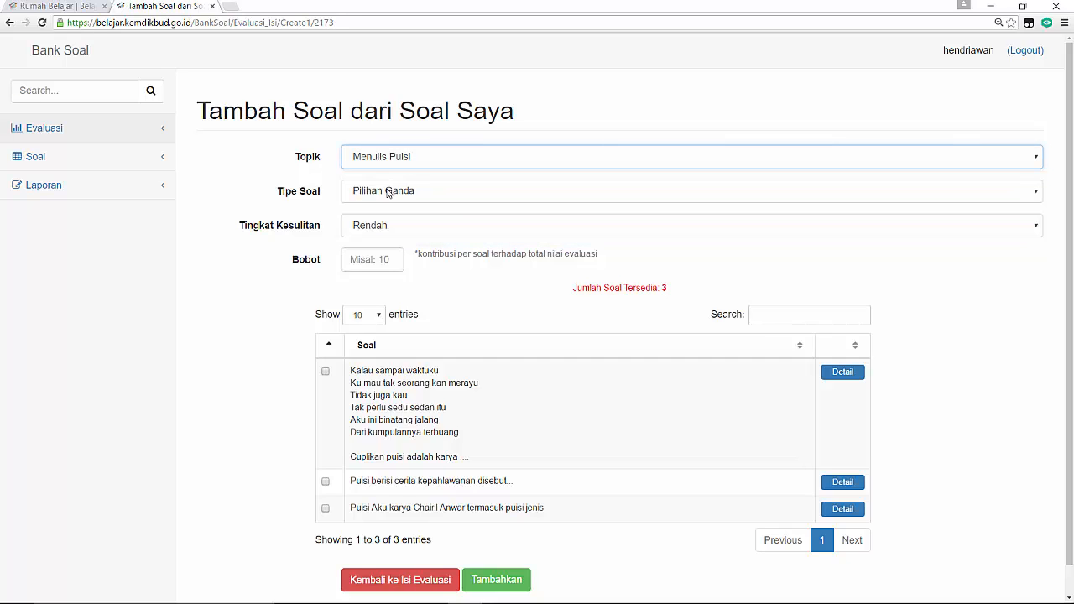
left_click(388, 192)
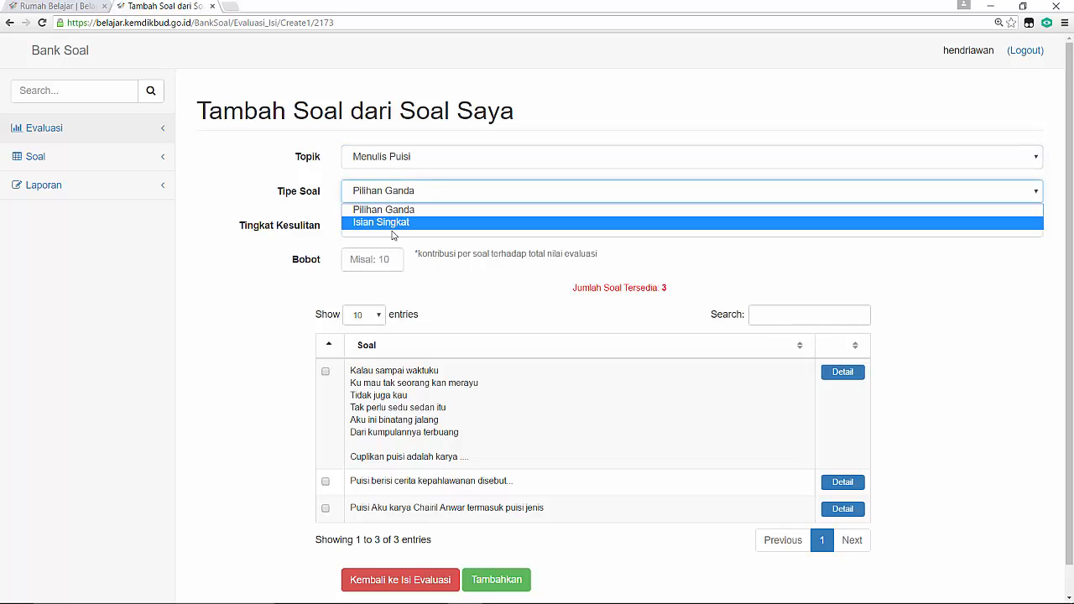
left_click(392, 212)
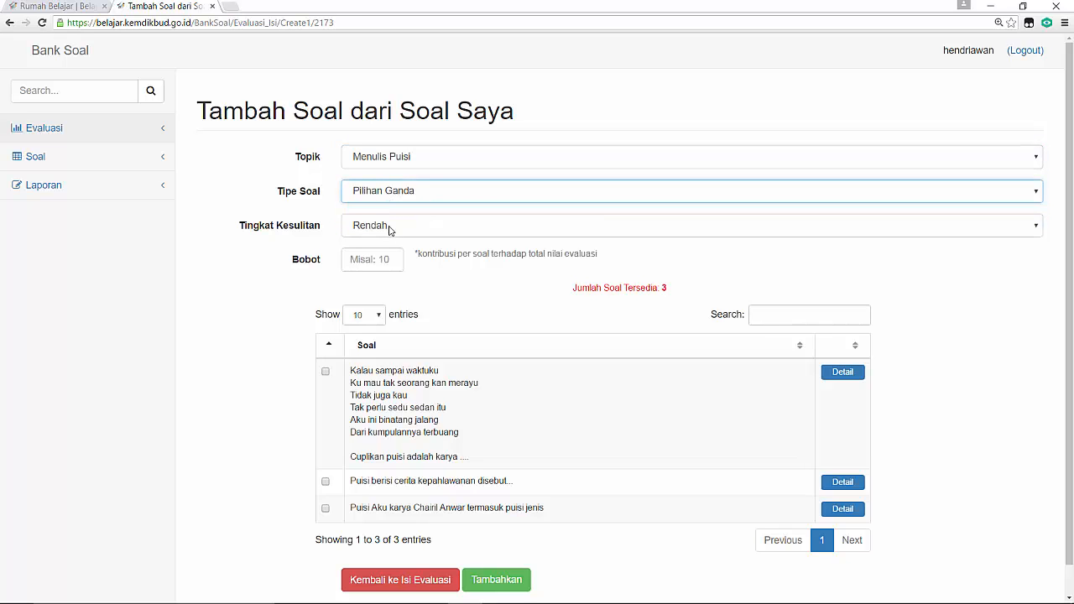
left_click(390, 227)
left_click(387, 244)
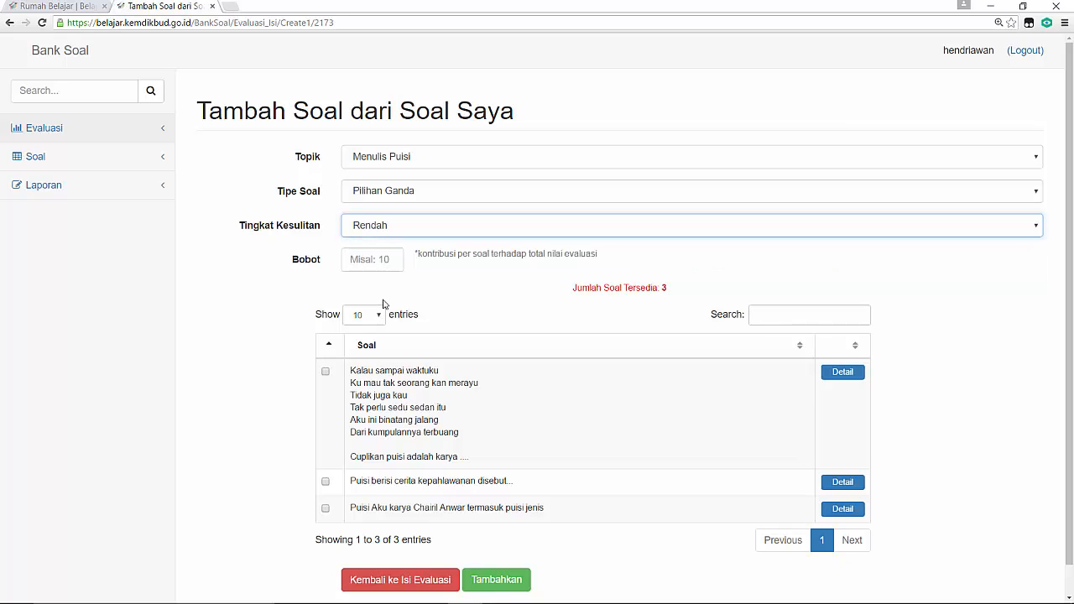
Step: Add all three listed Menulis Puisi questions to the evaluation with a Bobot of 10
left_click(327, 373)
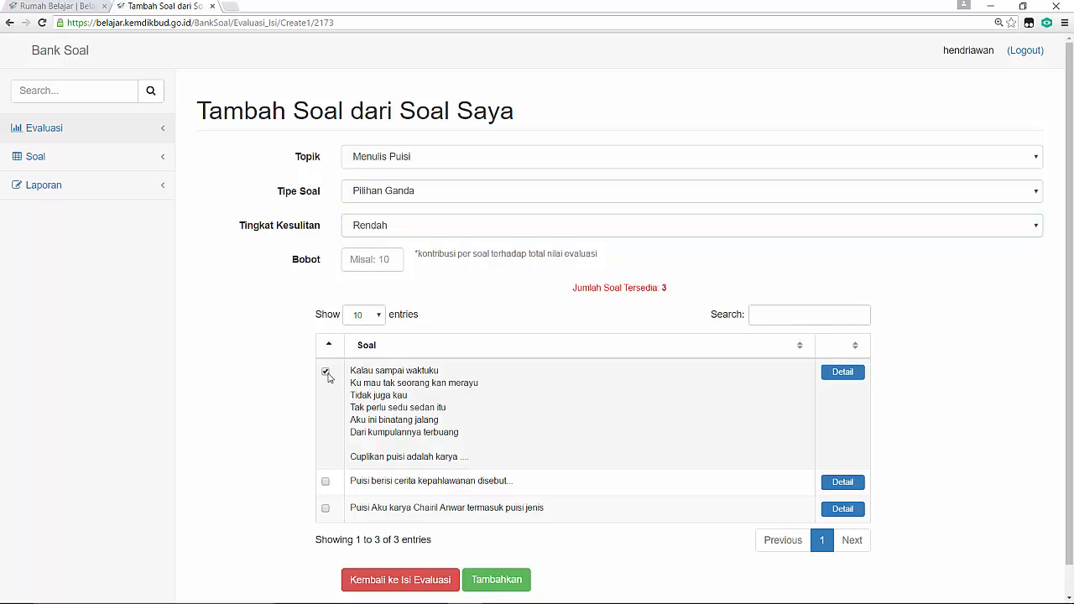
left_click(327, 483)
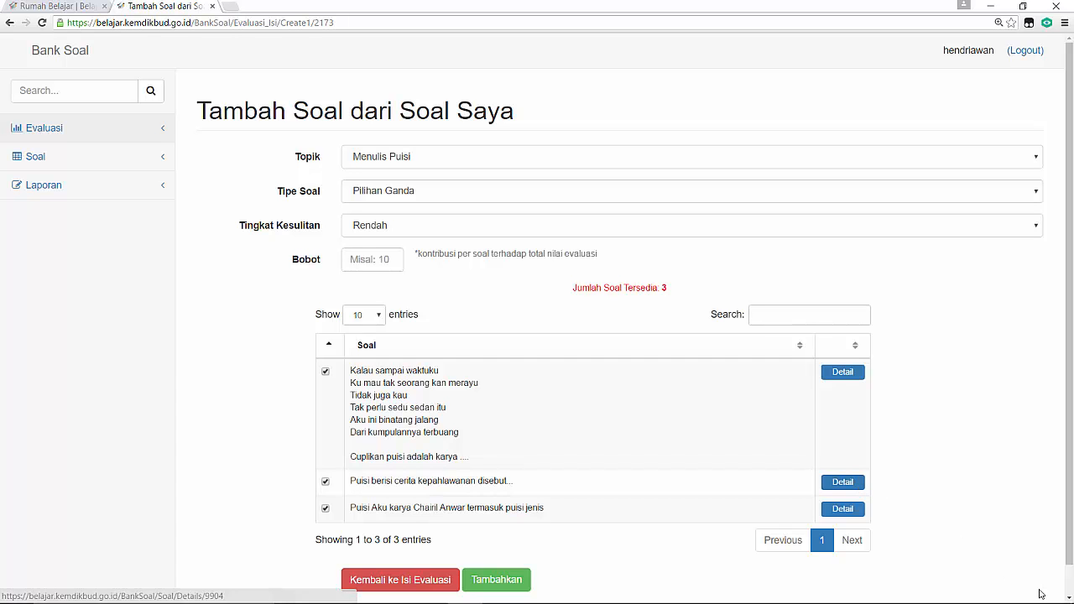
left_click(1069, 598)
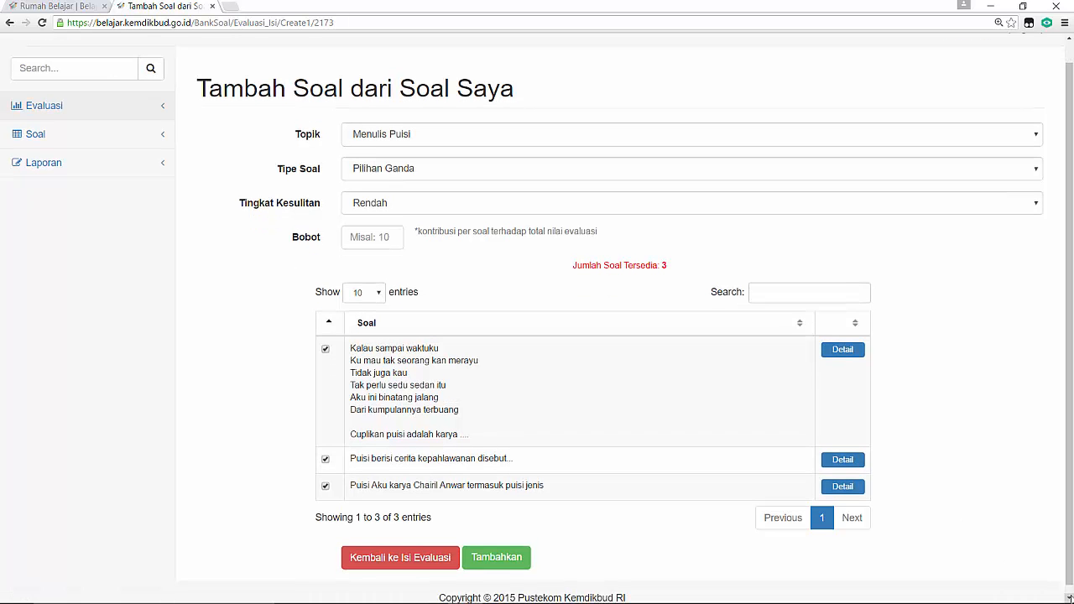
scroll(244, 472, "up", 3)
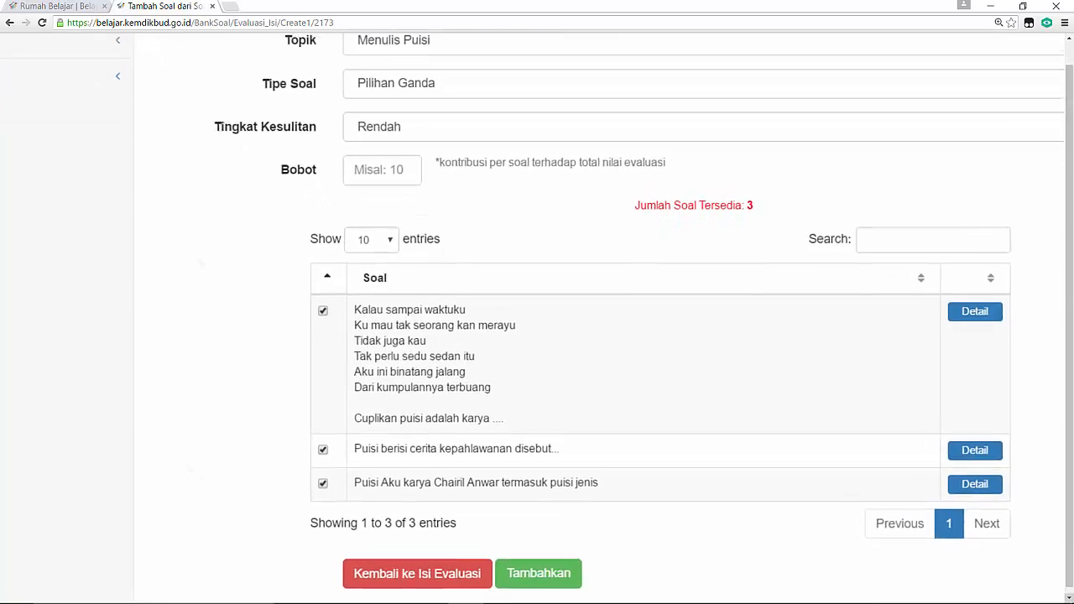
scroll(504, 504, "up", 2)
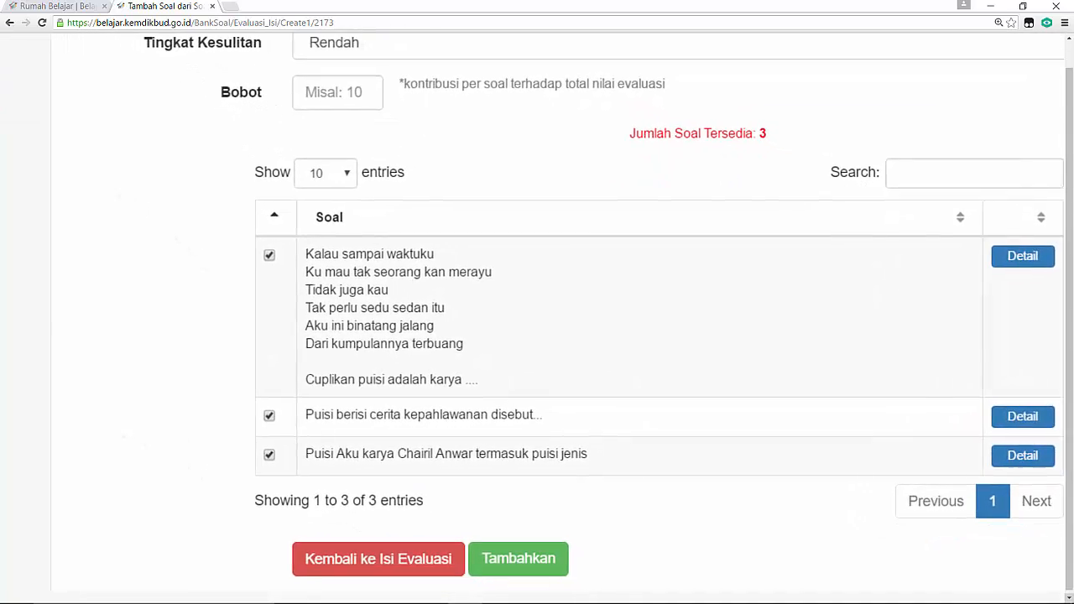
scroll(537, 319, "up", 1)
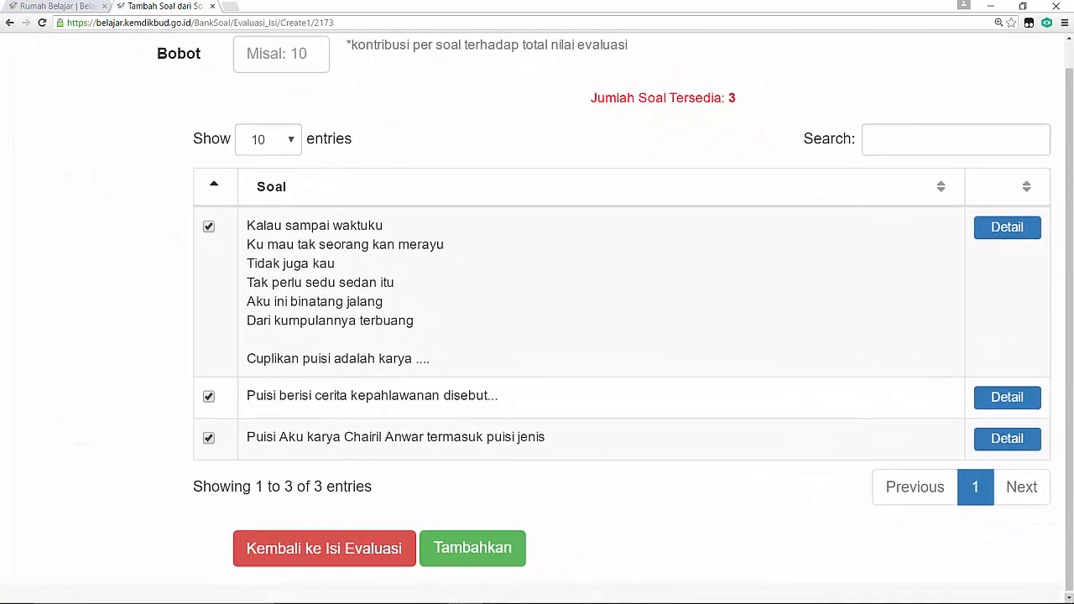
left_click(462, 549)
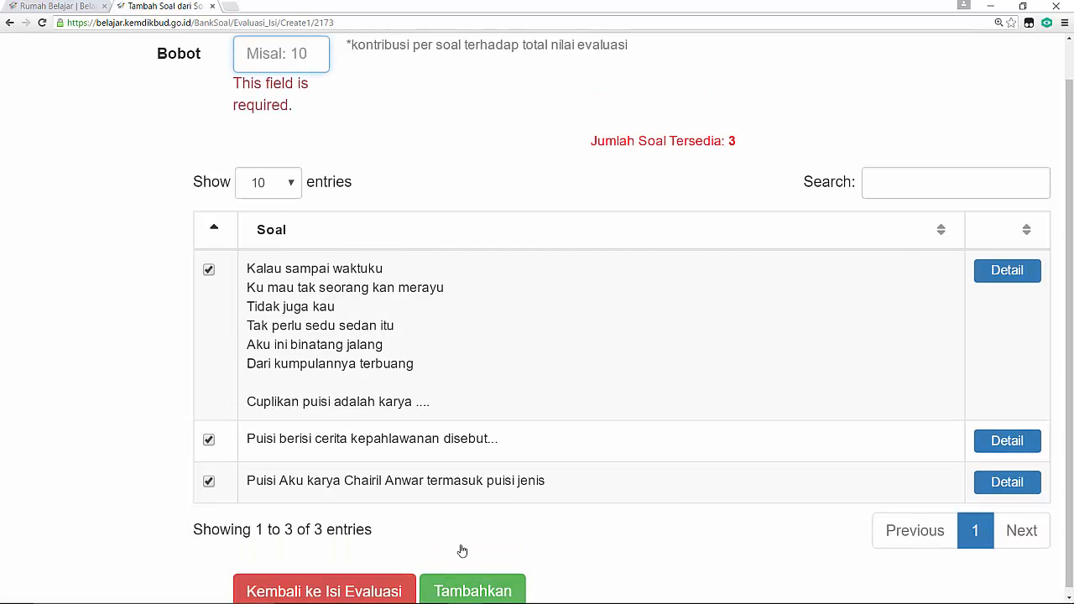
type("10")
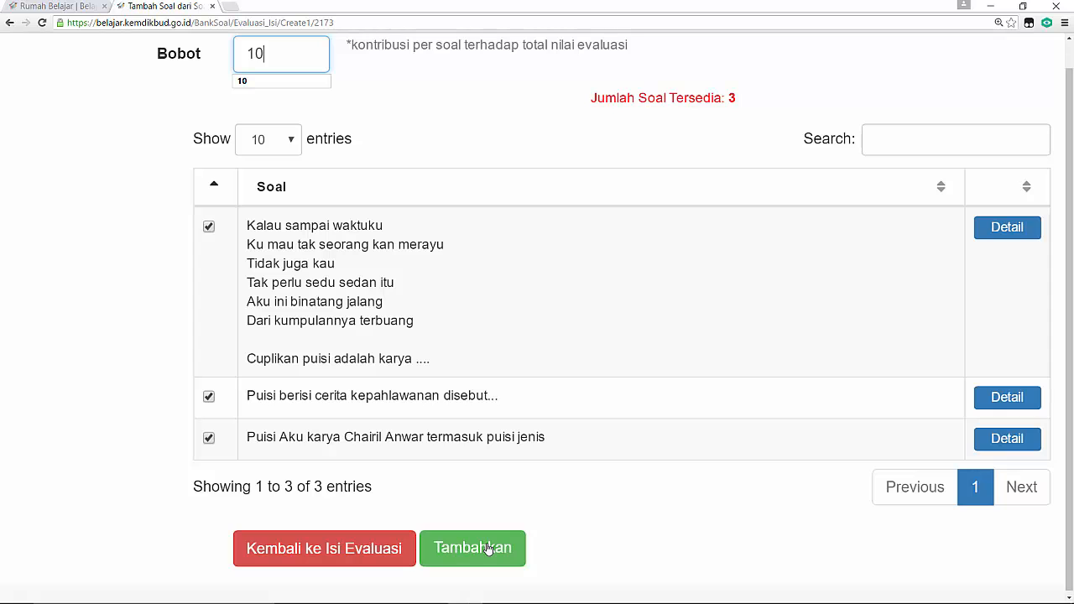
left_click(453, 542)
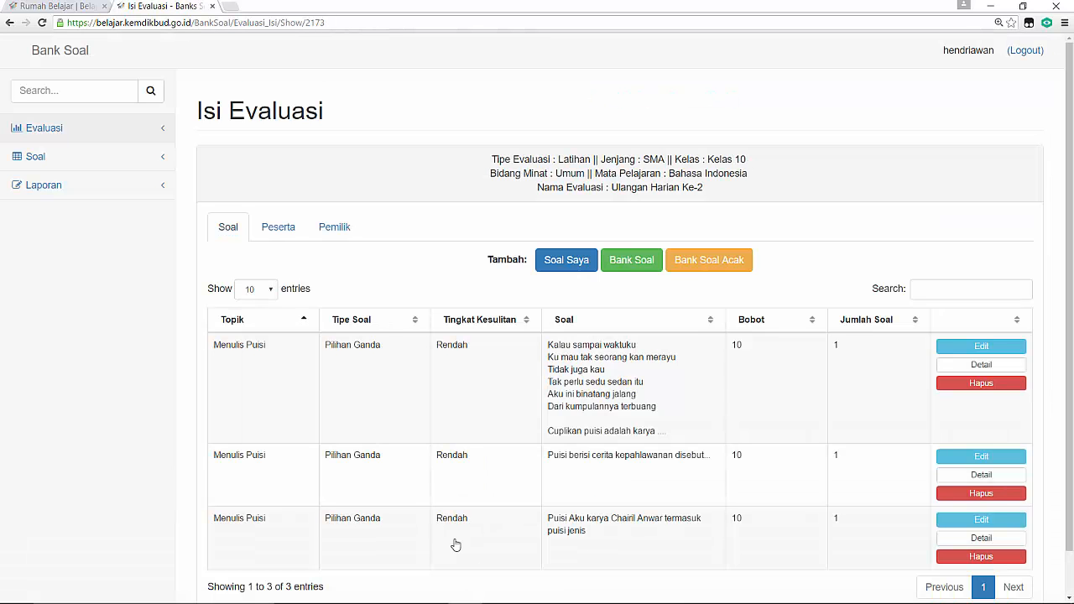
Step: Review the questions listed in Ulangan Harian Ke-2 and open the form for adding questions from Bank Soal
scroll(455, 546, "down", 1)
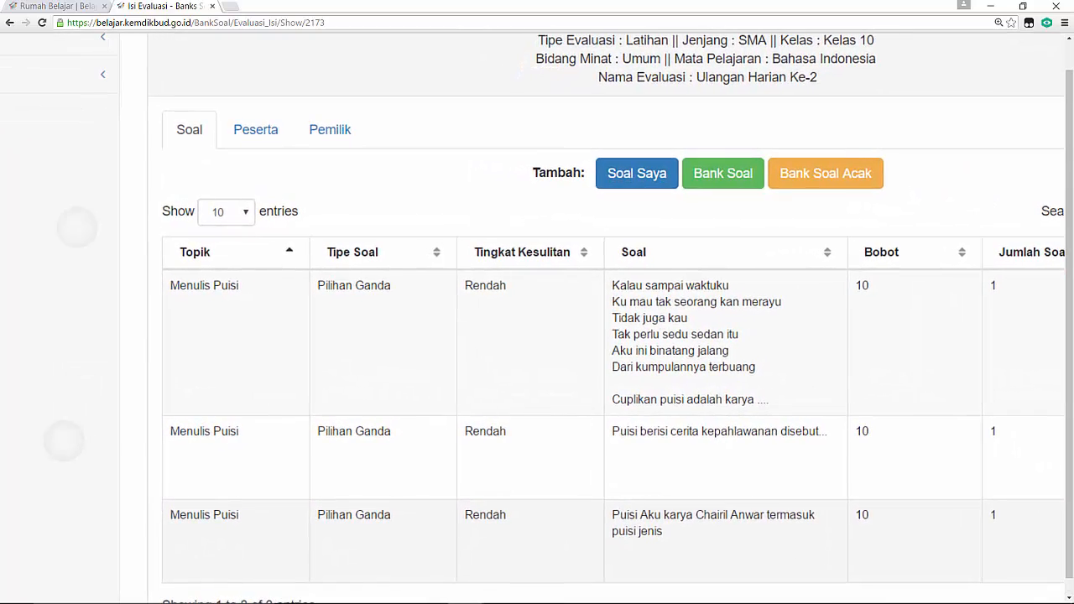
scroll(537, 336, "right", 1)
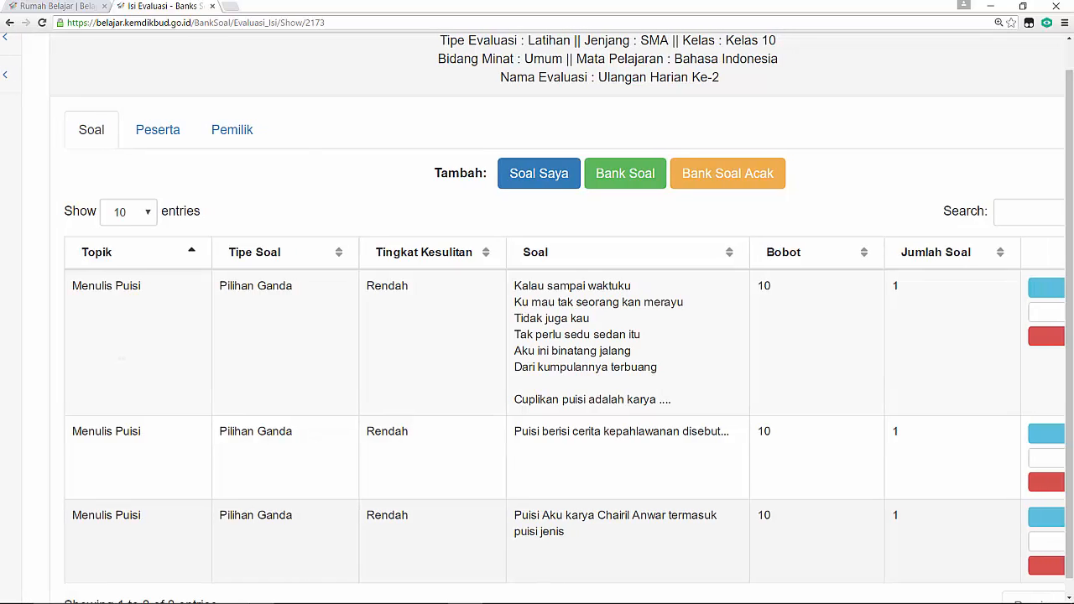
scroll(130, 375, "down", 1)
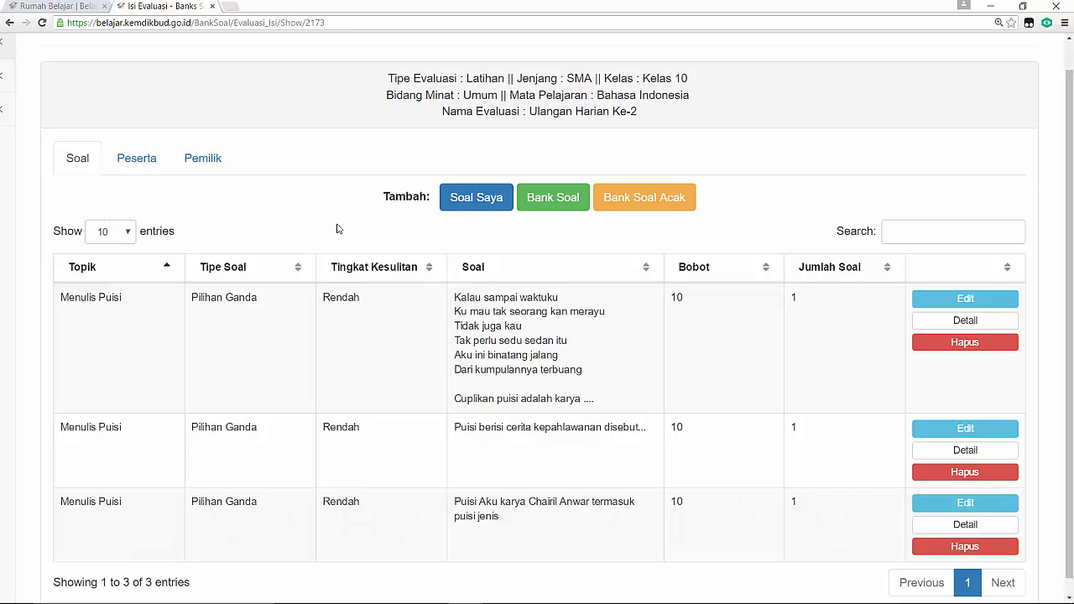
left_click(542, 199)
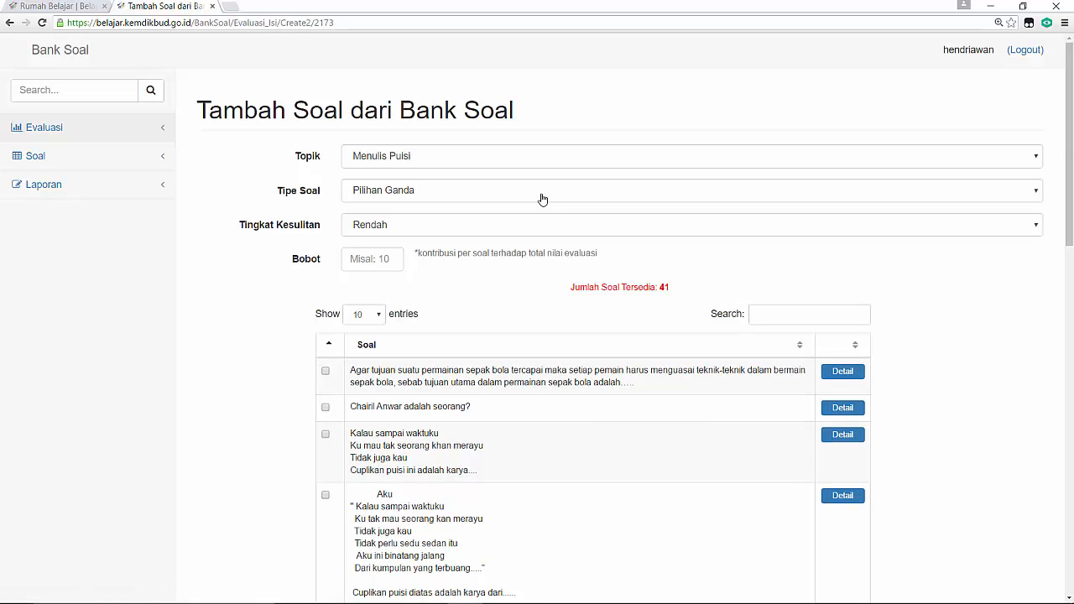
left_click(10, 23)
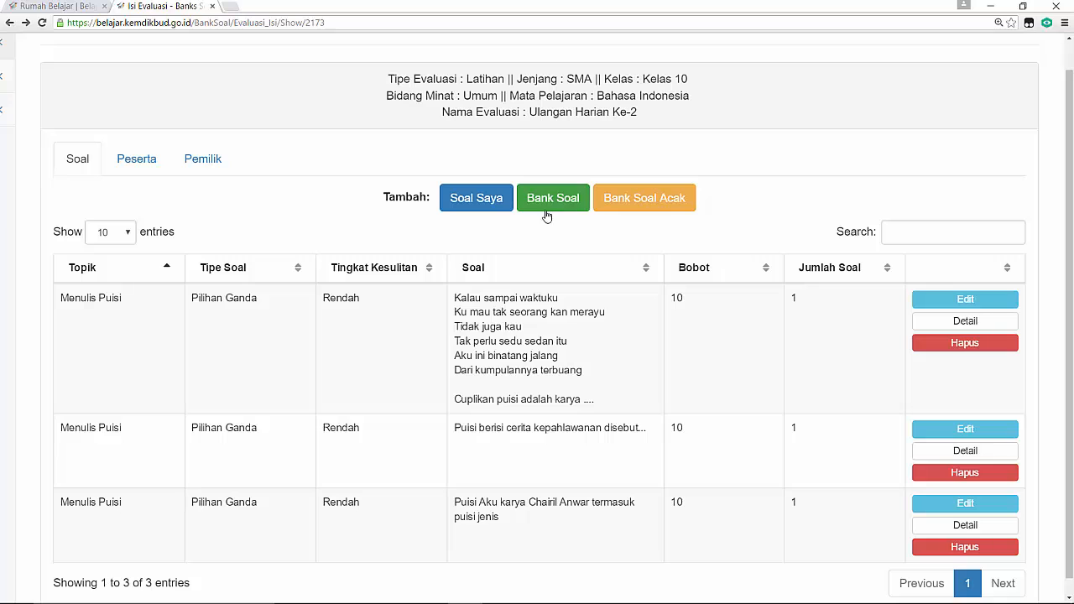
left_click(552, 209)
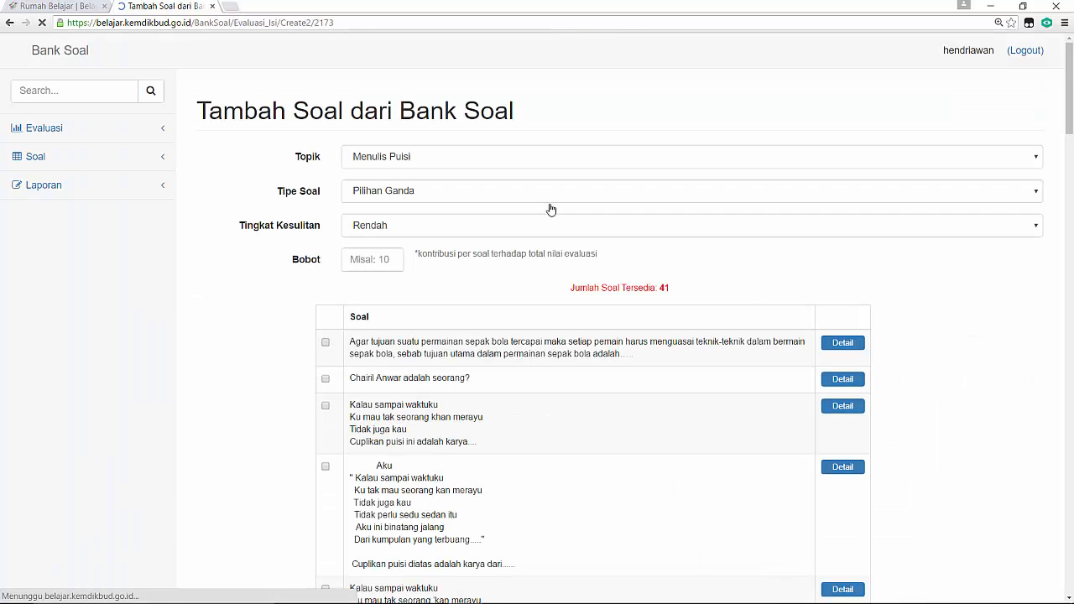
Step: Filter the Bank Soal questions by topic Menulis Puisi, question type Pilihan Ganda and difficulty Rendah
scroll(242, 588, "up", 3)
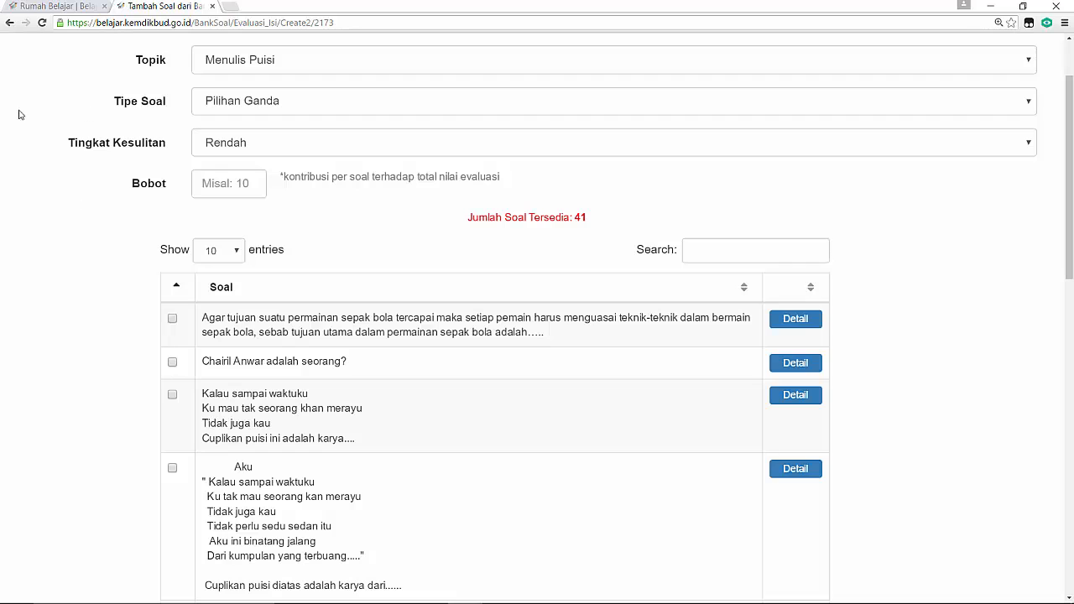
left_click(269, 60)
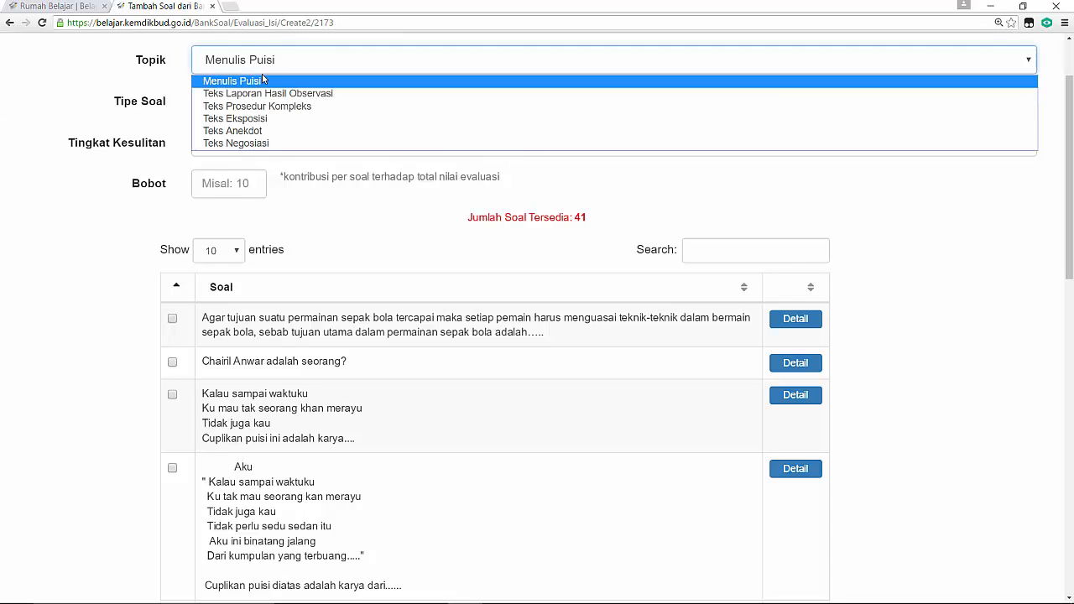
left_click(262, 82)
left_click(260, 104)
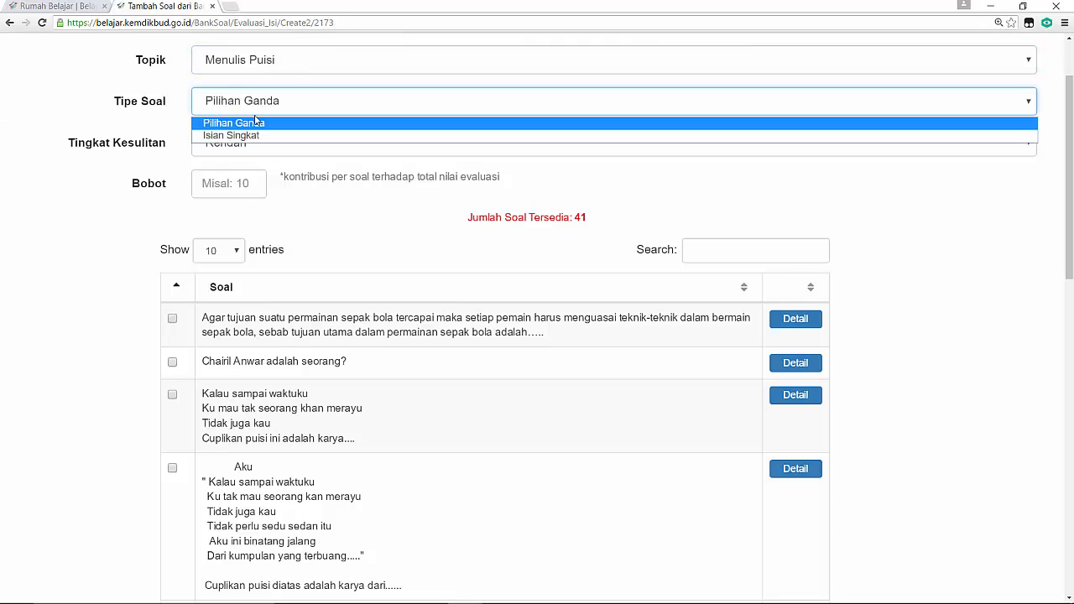
left_click(253, 128)
left_click(253, 149)
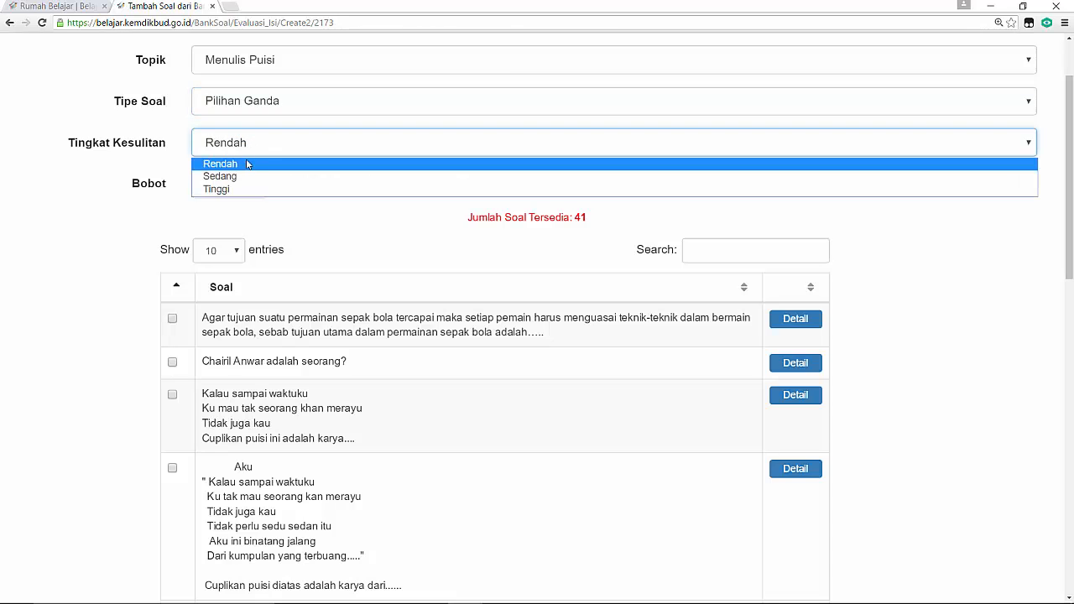
left_click(246, 165)
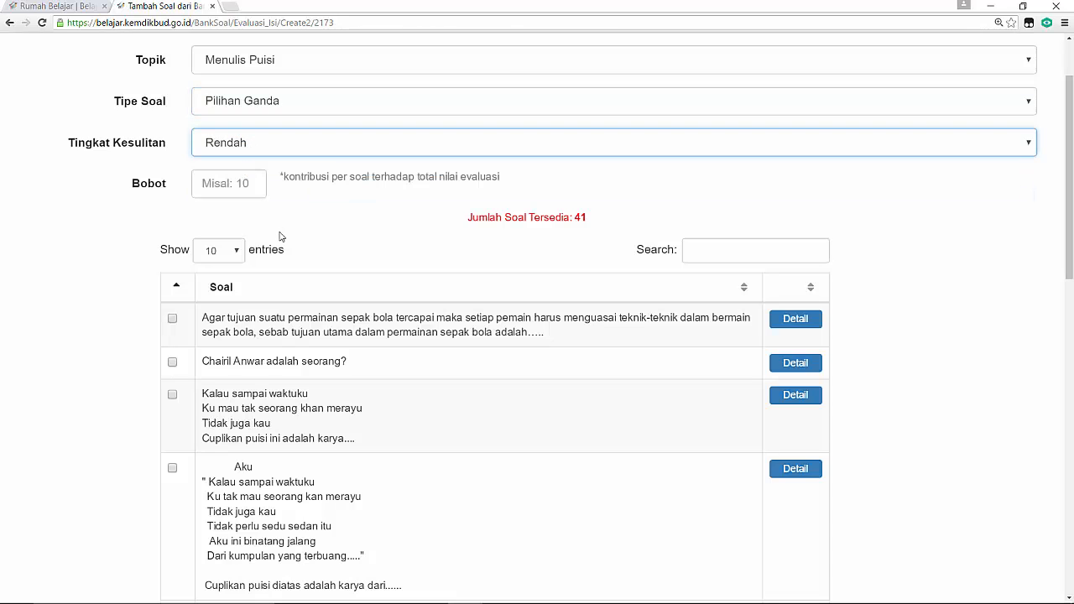
Step: Select the first three listed Bank Soal questions and set their Bobot to 10
left_click(246, 191)
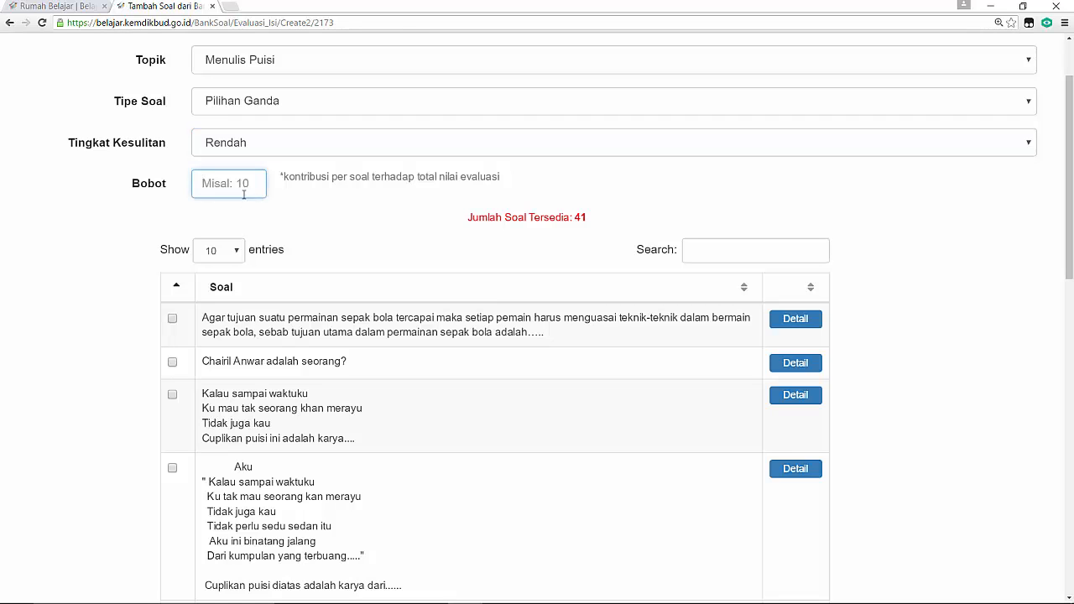
left_click(172, 319)
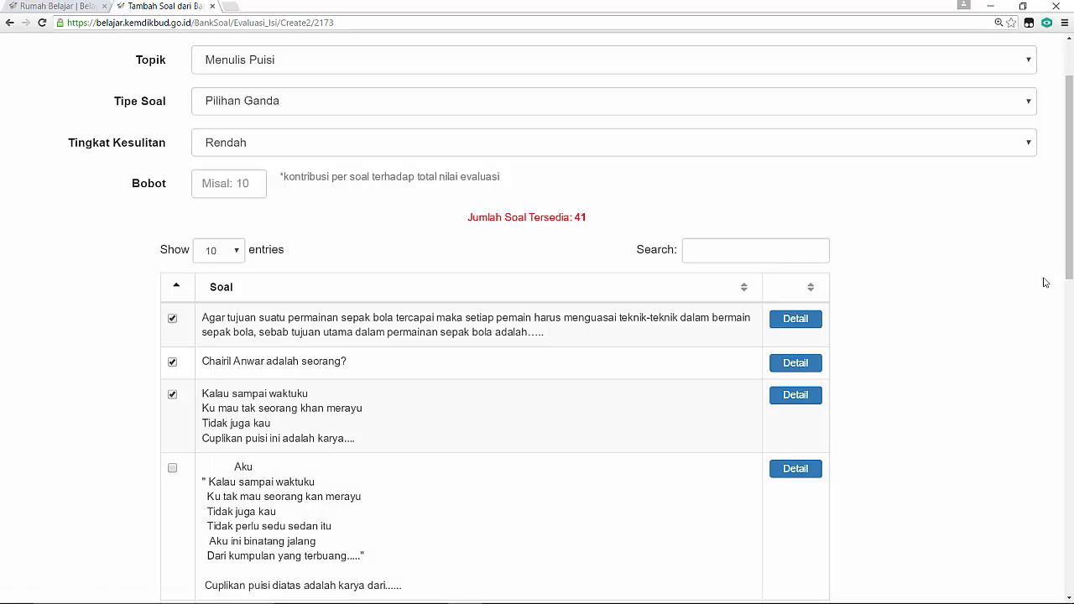
mouse_move(1072, 109)
left_mouse_down()
mouse_move(1072, 255)
mouse_move(1071, 128)
left_mouse_up()
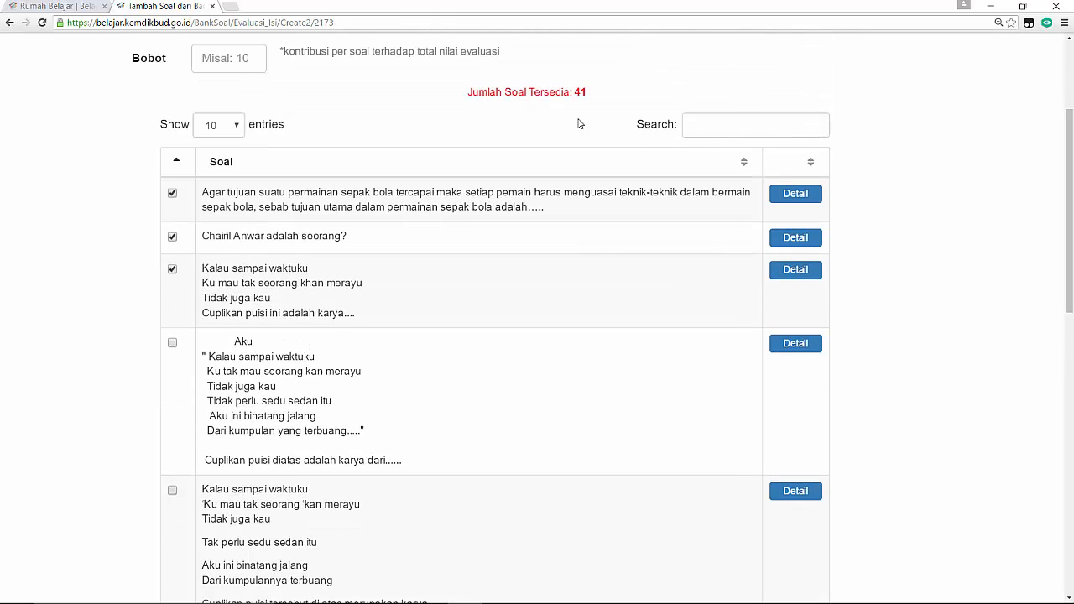
left_click_drag(1073, 317, 1053, 585)
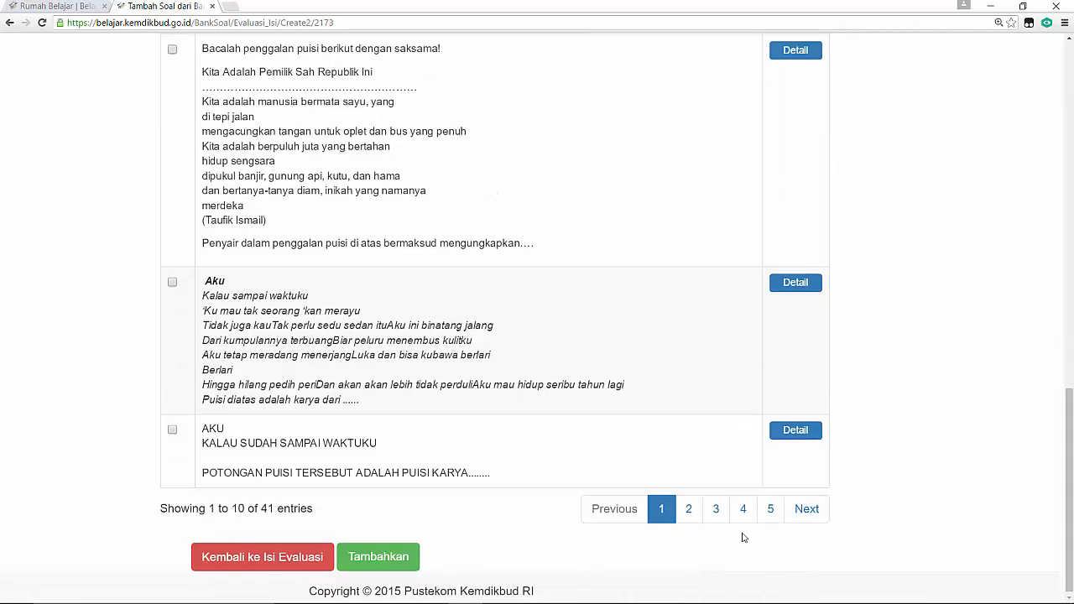
left_click(401, 559)
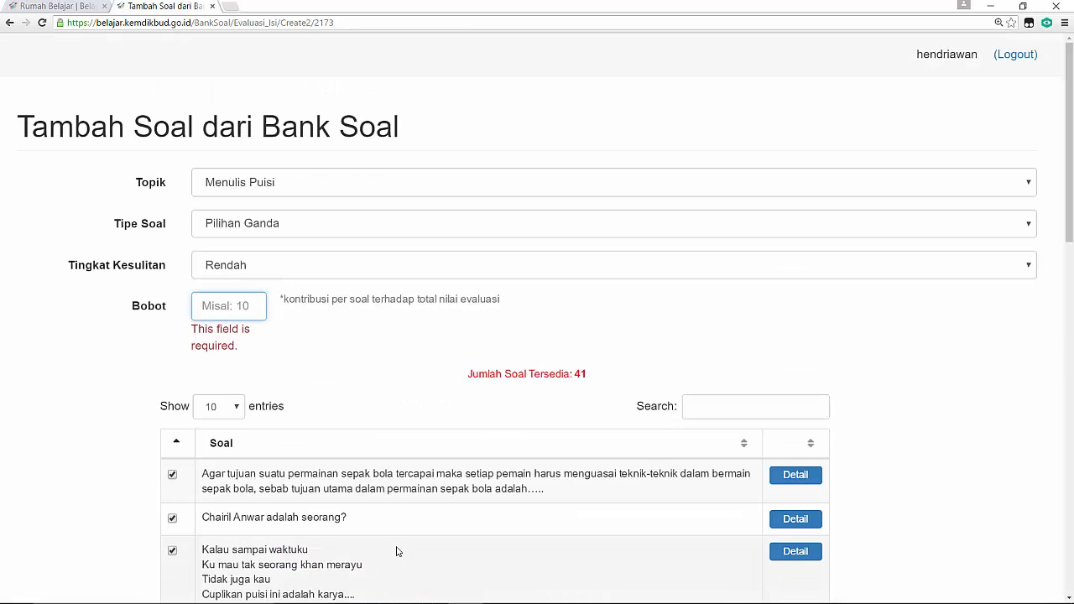
type("10")
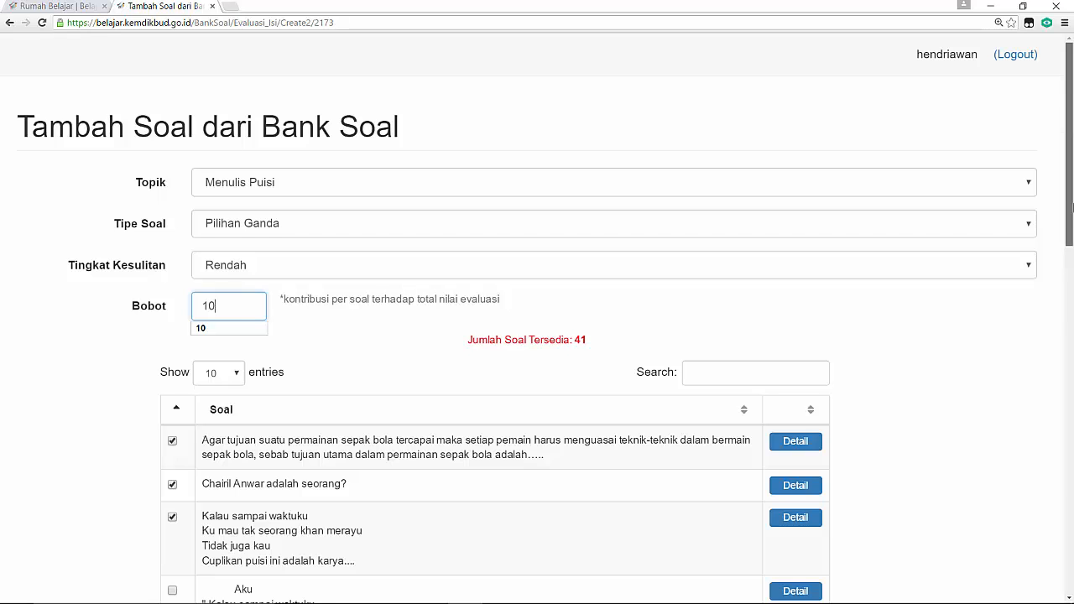
Step: Examine the details of the football question in a separate browser tab and return to the question list
scroll(1072, 239, "down", 1)
scroll(1071, 240, "down", 2)
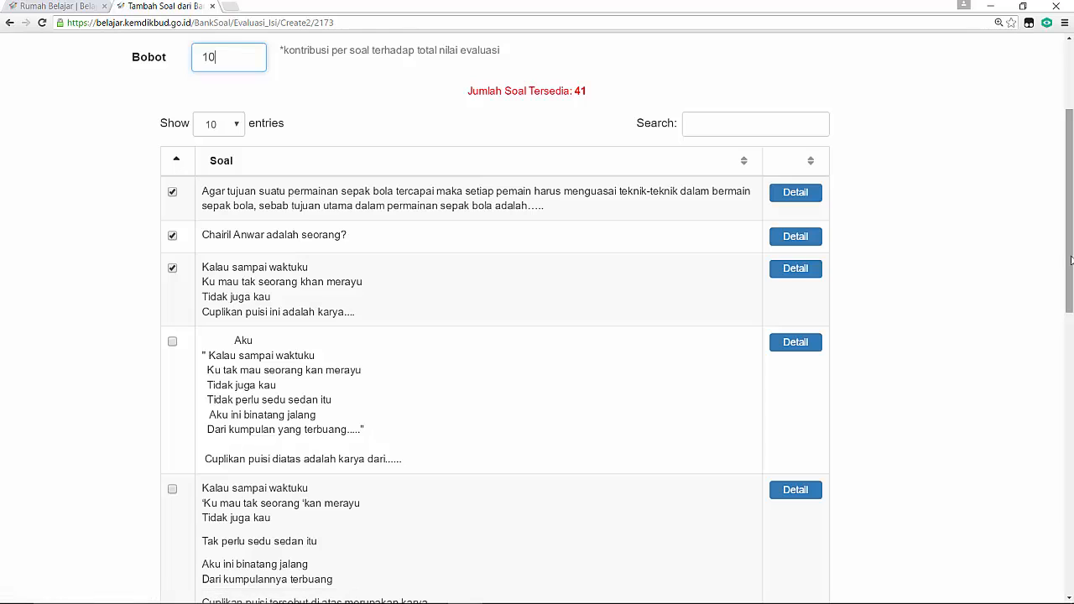
right_click(795, 196)
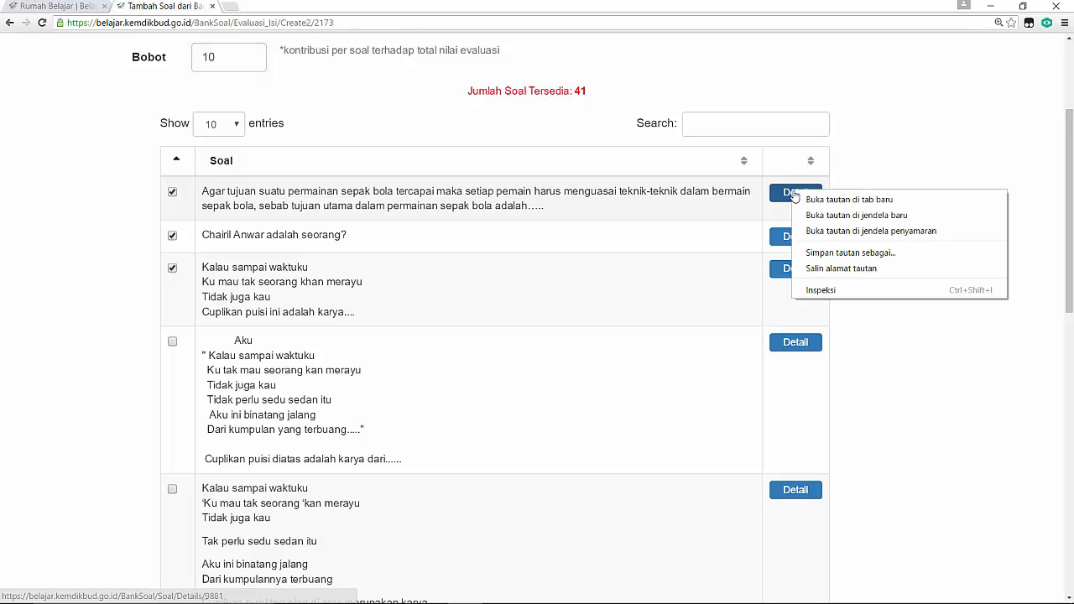
left_click(831, 201)
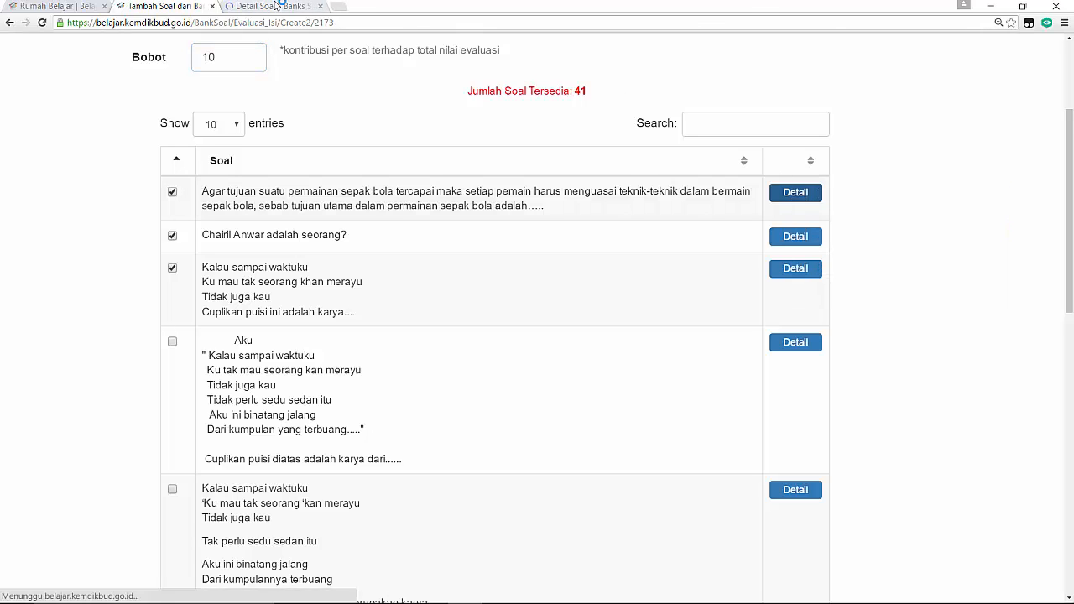
left_click(277, 5)
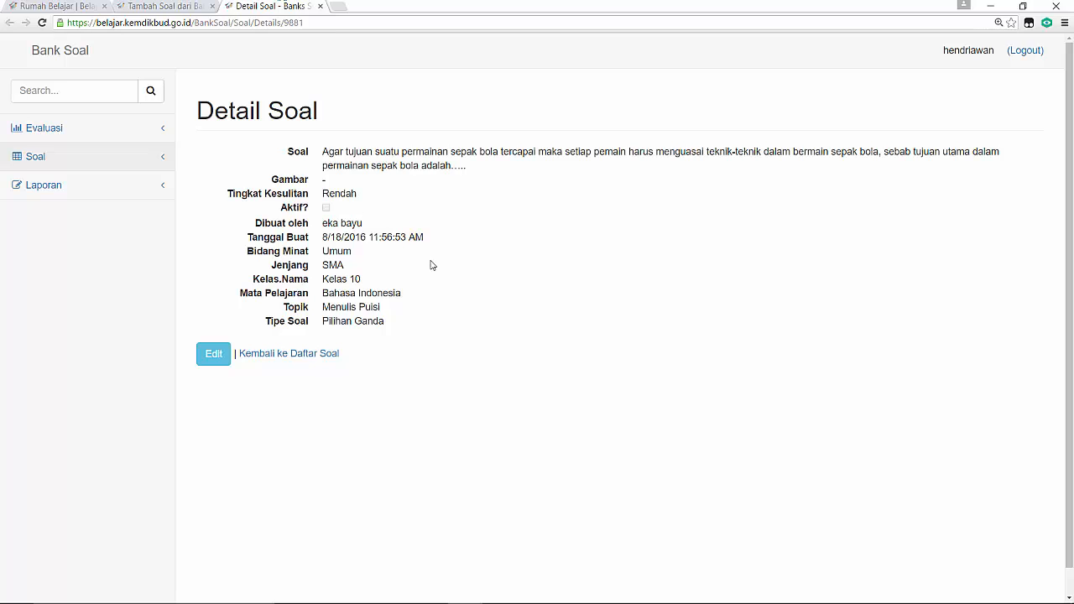
left_click(186, 6)
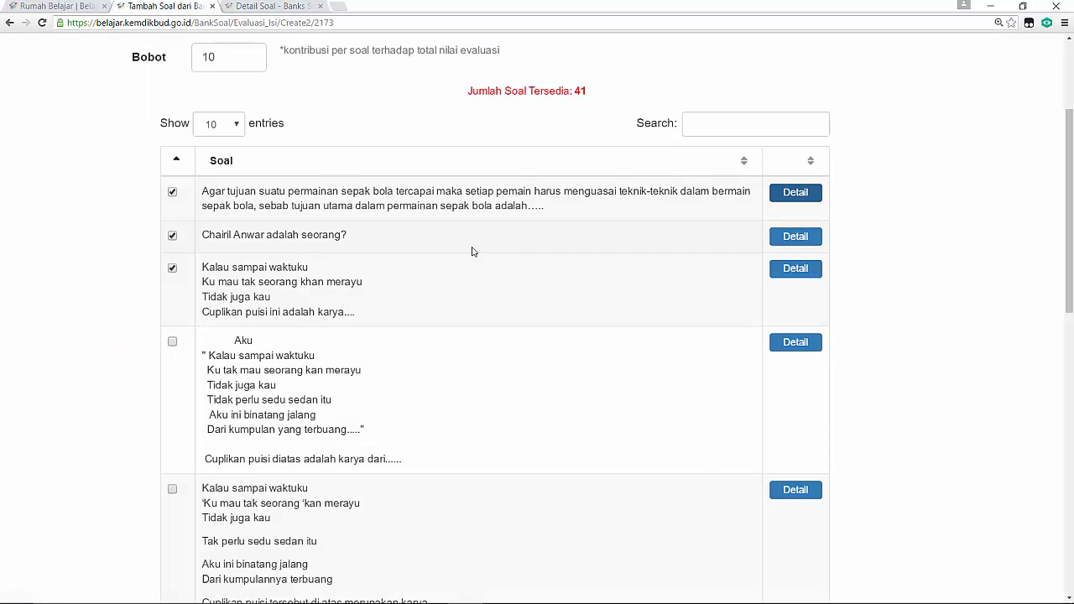
Step: Deselect the football question and add the two remaining selected questions to the evaluation
left_click(172, 192)
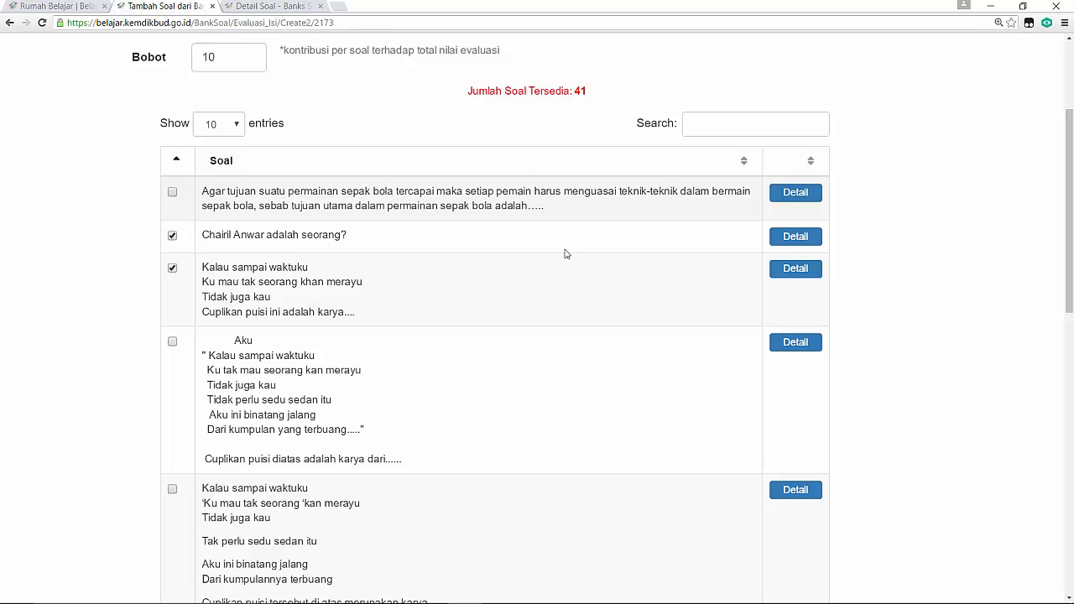
scroll(1055, 408, "down", 8)
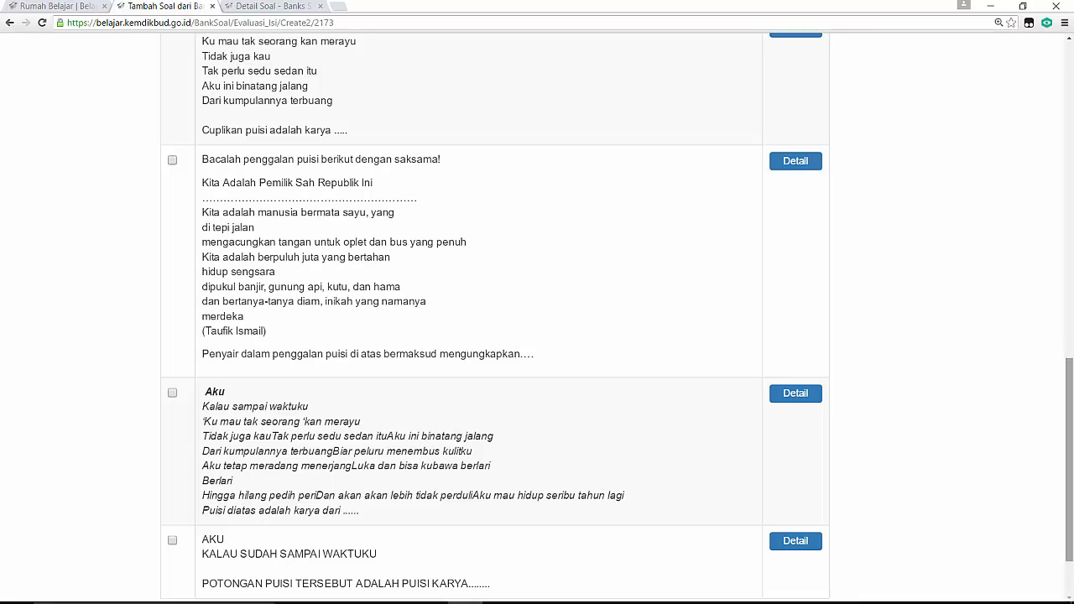
scroll(1026, 538, "down", 2)
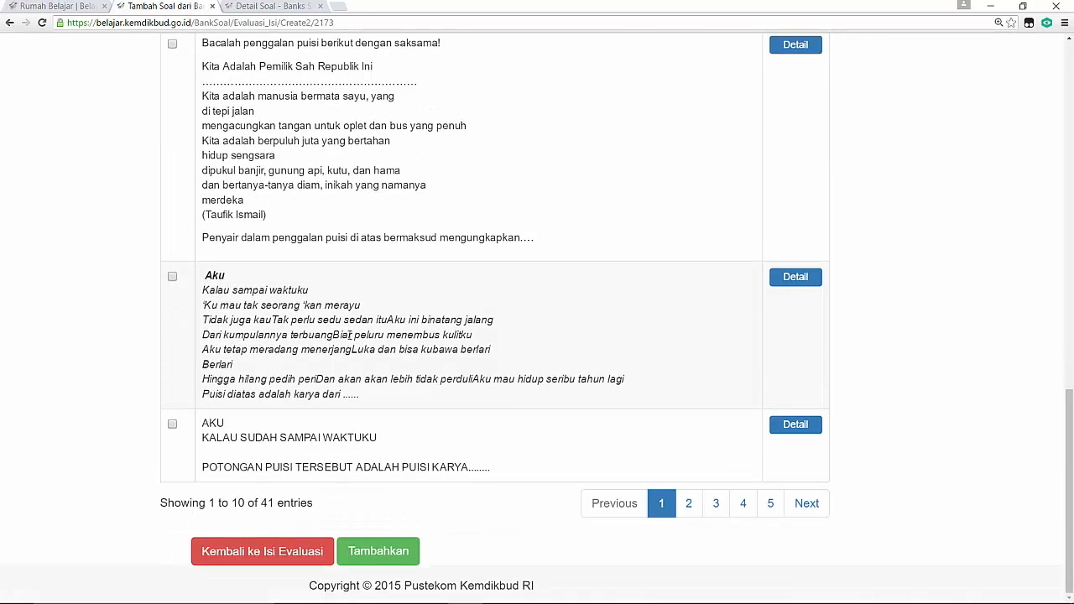
left_click(382, 558)
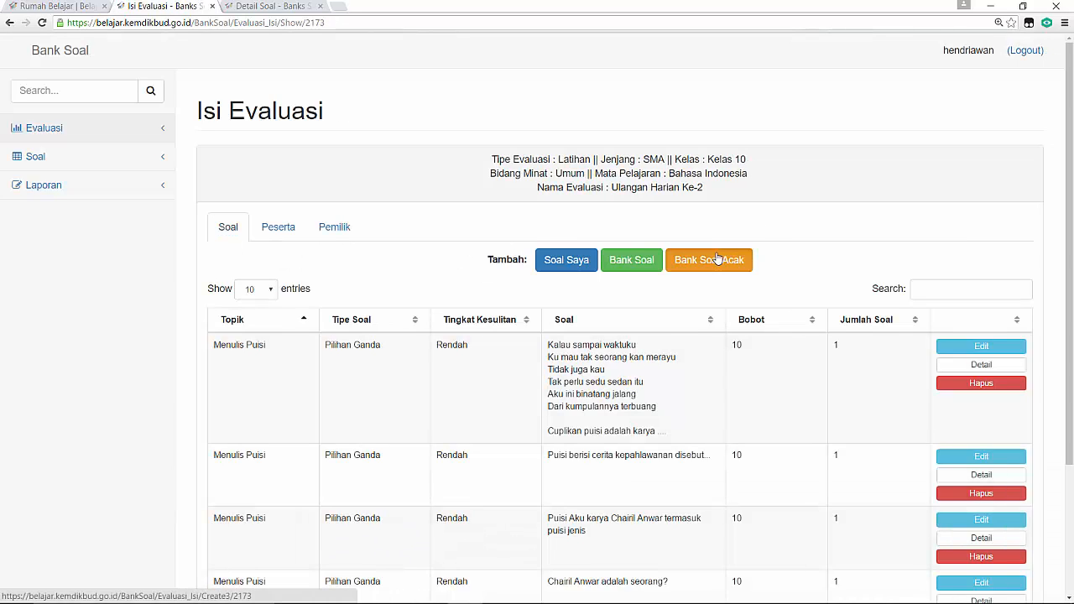
Step: Add 3 random Bank Soal questions on Menulis Puisi, Pilihan Ganda, Rendah, with a Bobot of 10 to the evaluation
left_click(718, 258)
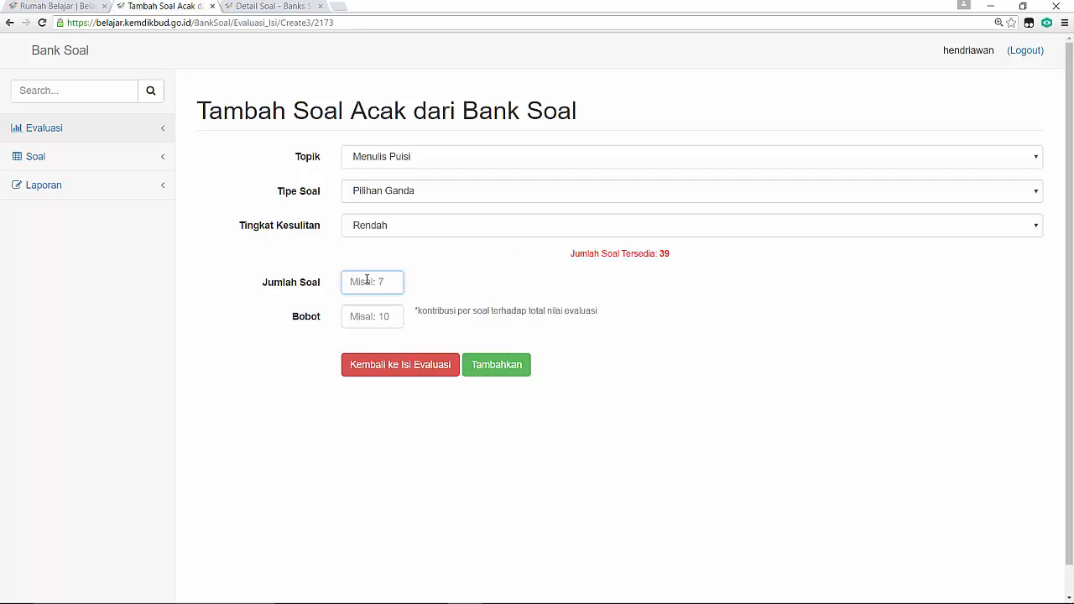
type("3")
key("Tab")
type("1")
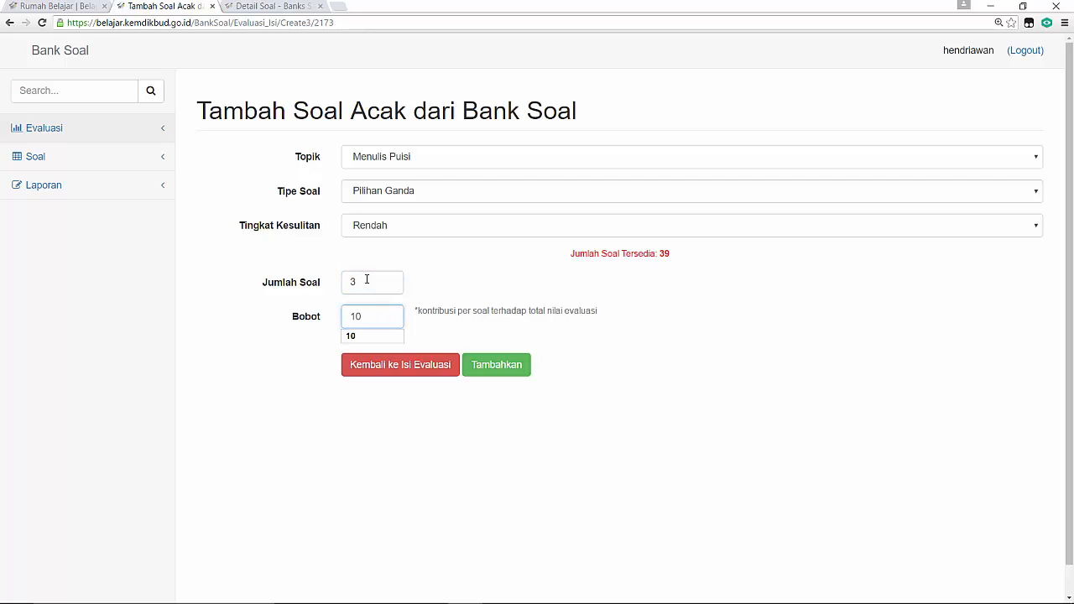
left_click(590, 355)
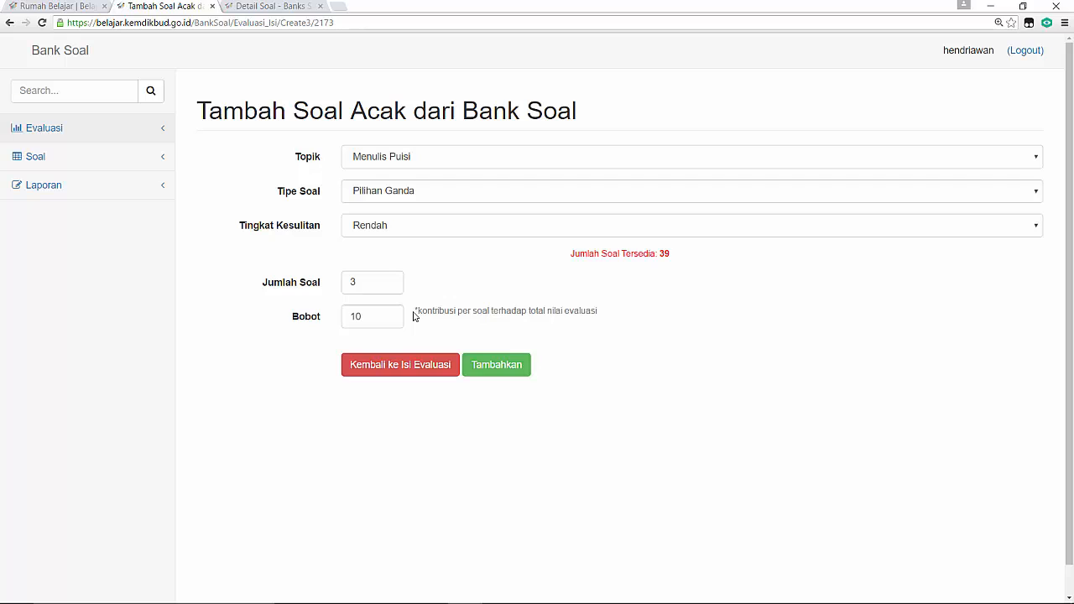
left_click(502, 367)
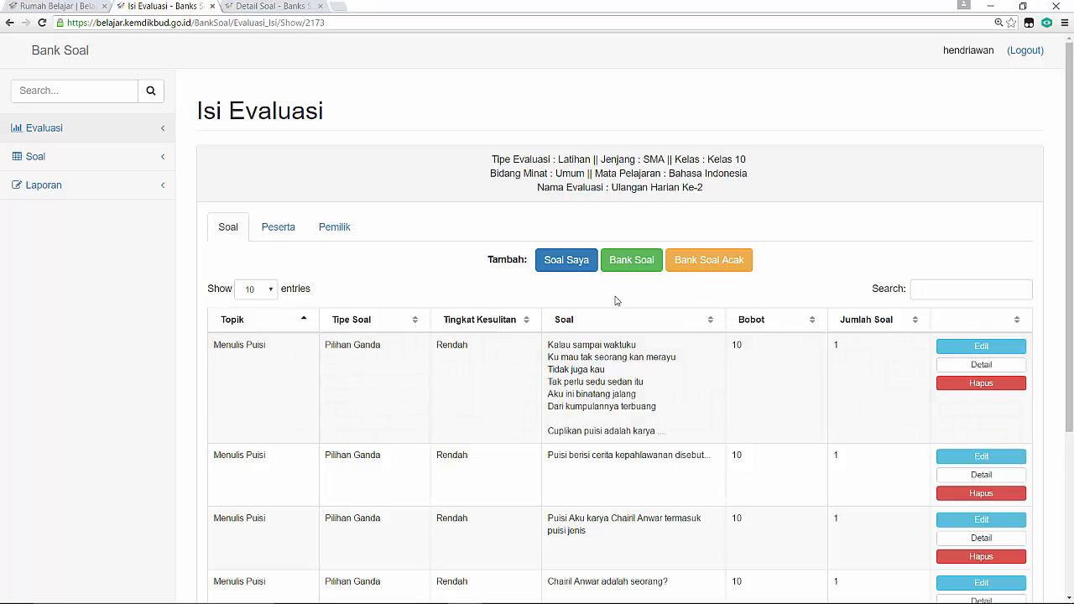
Step: Add the first three listed candidates as target participants of the evaluation, and check the remaining candidates
left_click(277, 230)
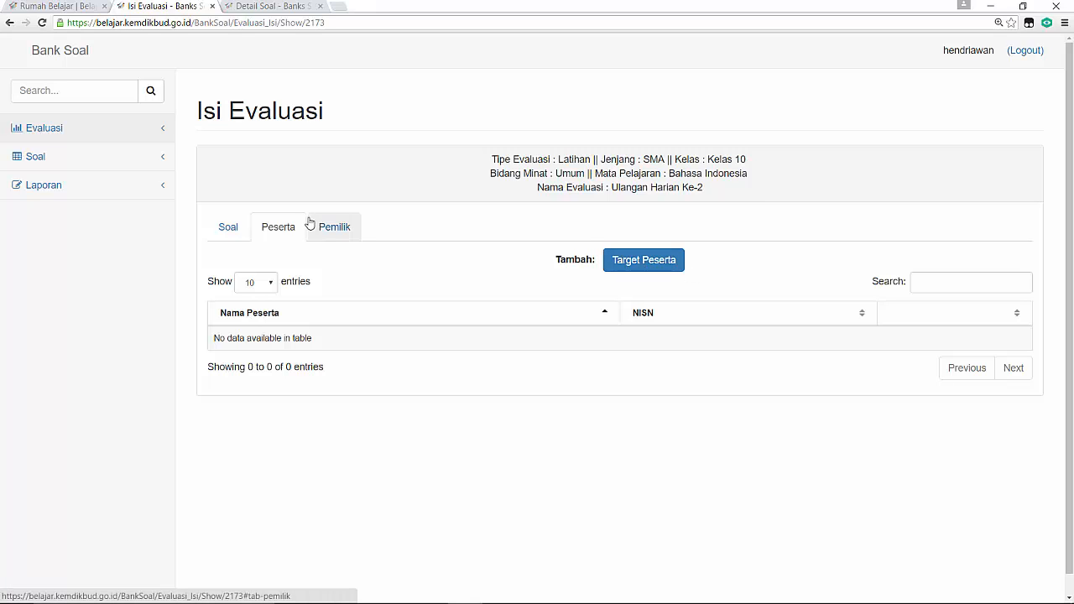
left_click(652, 267)
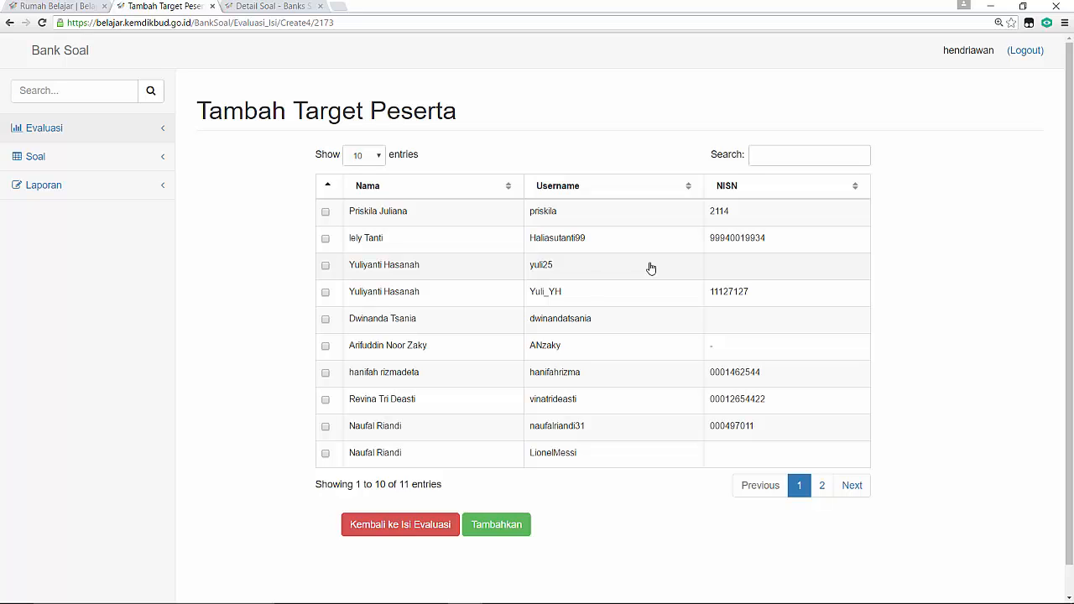
left_click(325, 212)
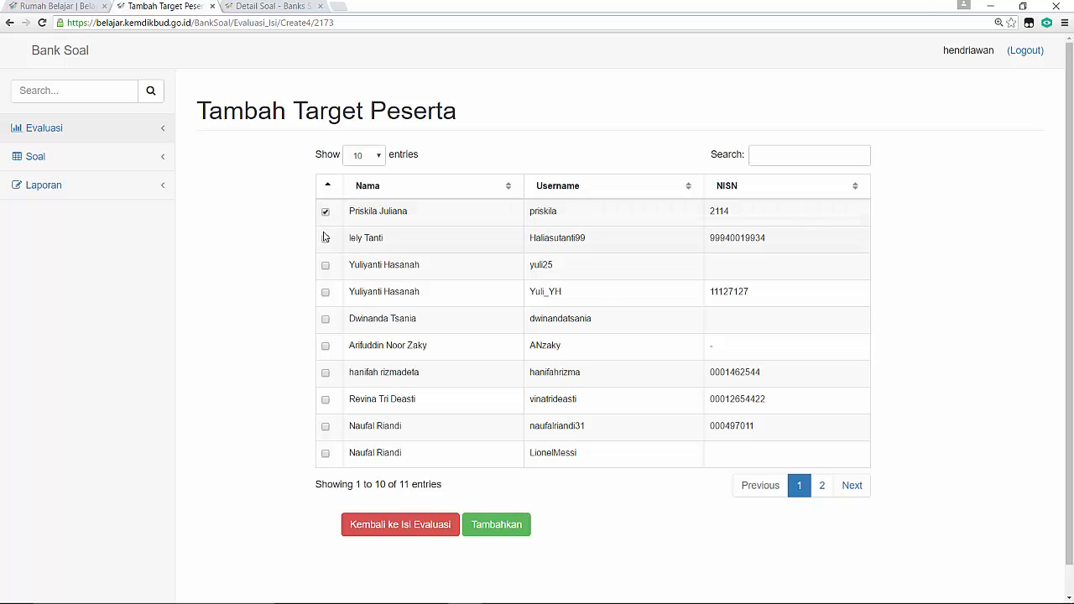
left_click(325, 239)
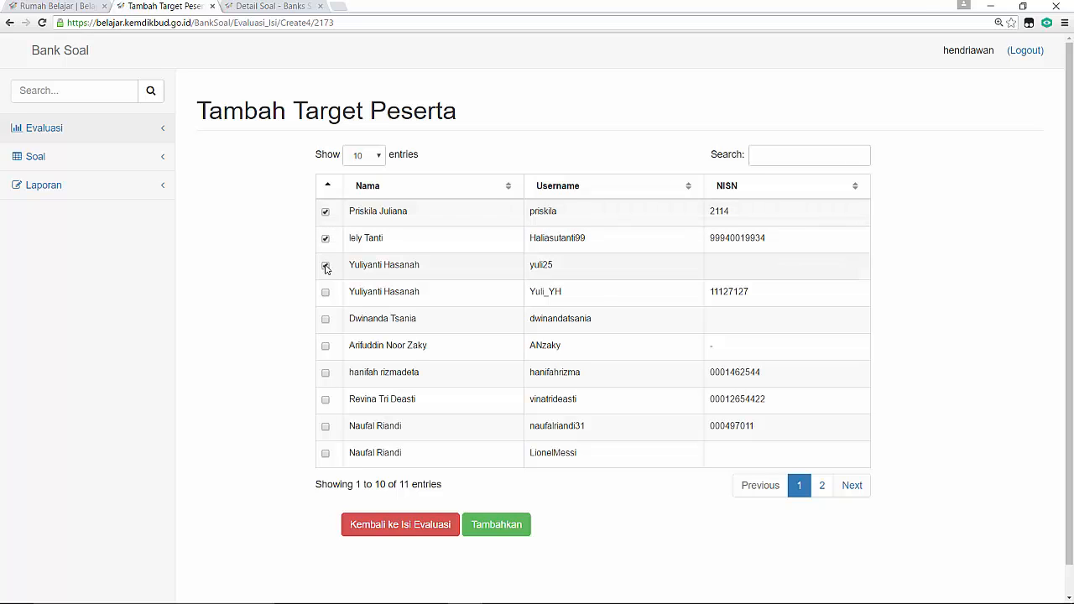
left_click(520, 531)
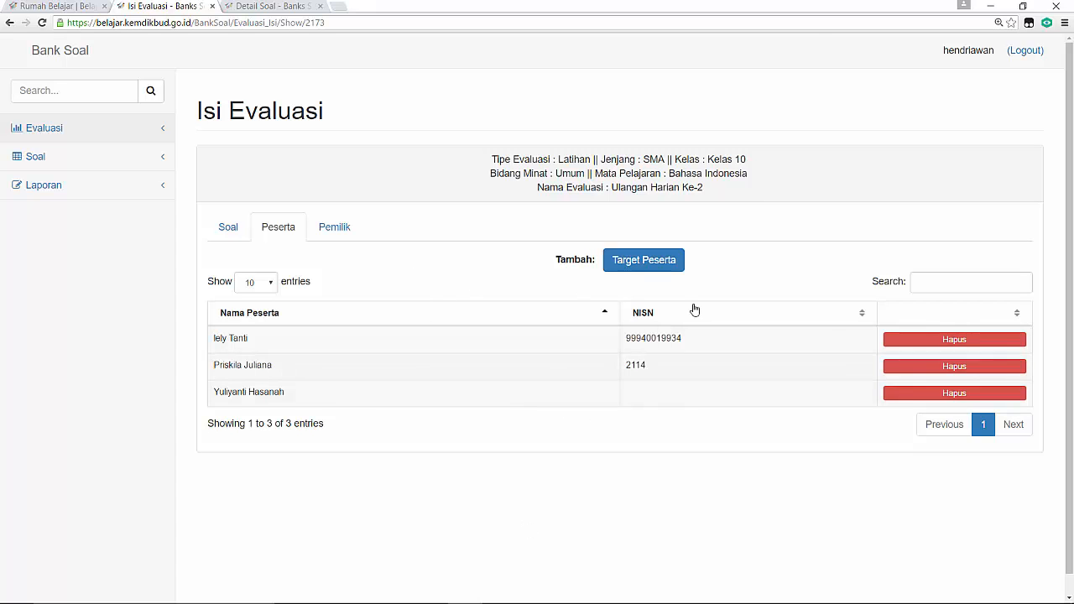
left_click(647, 260)
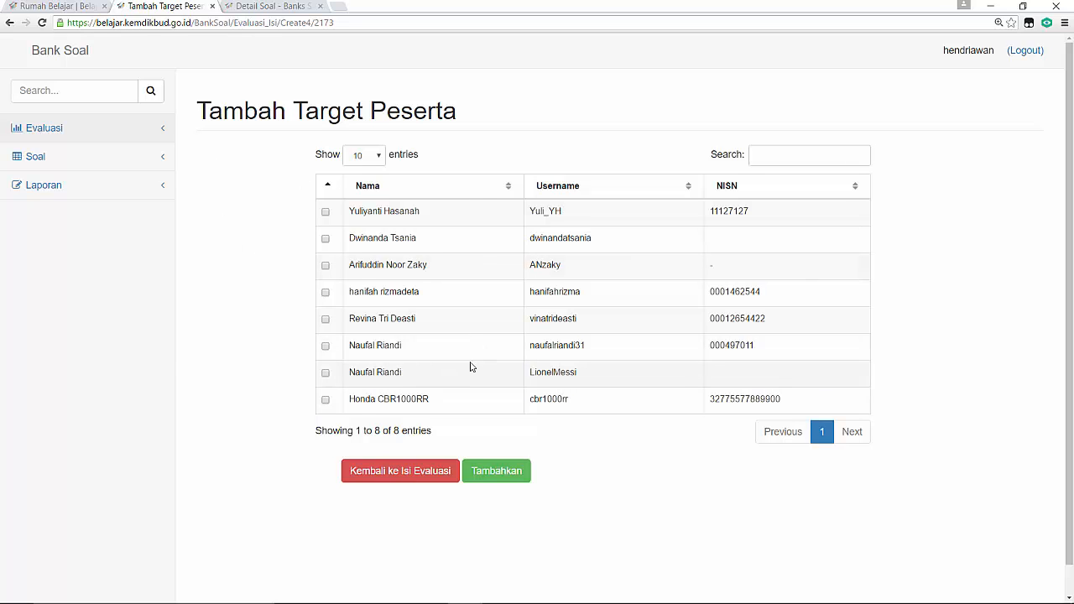
left_click(435, 473)
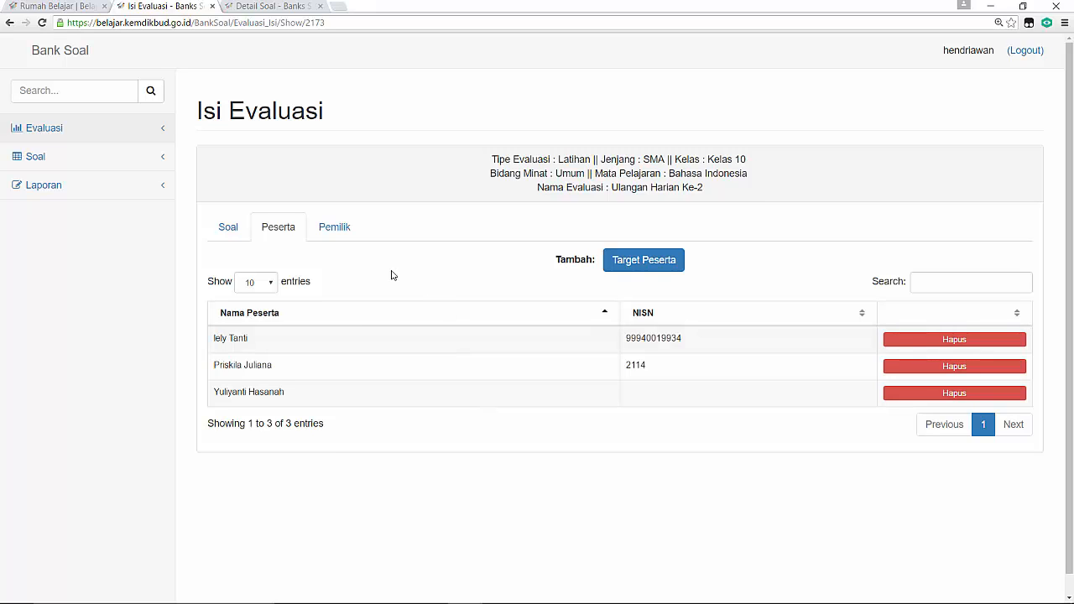
Step: Open the form for adding a Pemilik to the evaluation and review the listed candidates
left_click(342, 230)
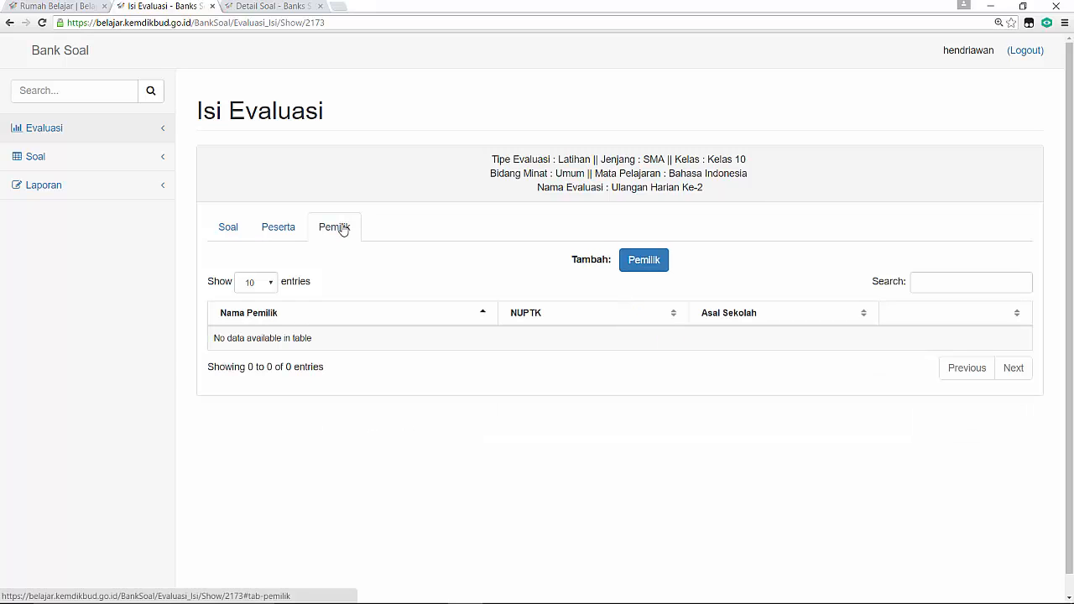
left_click(655, 262)
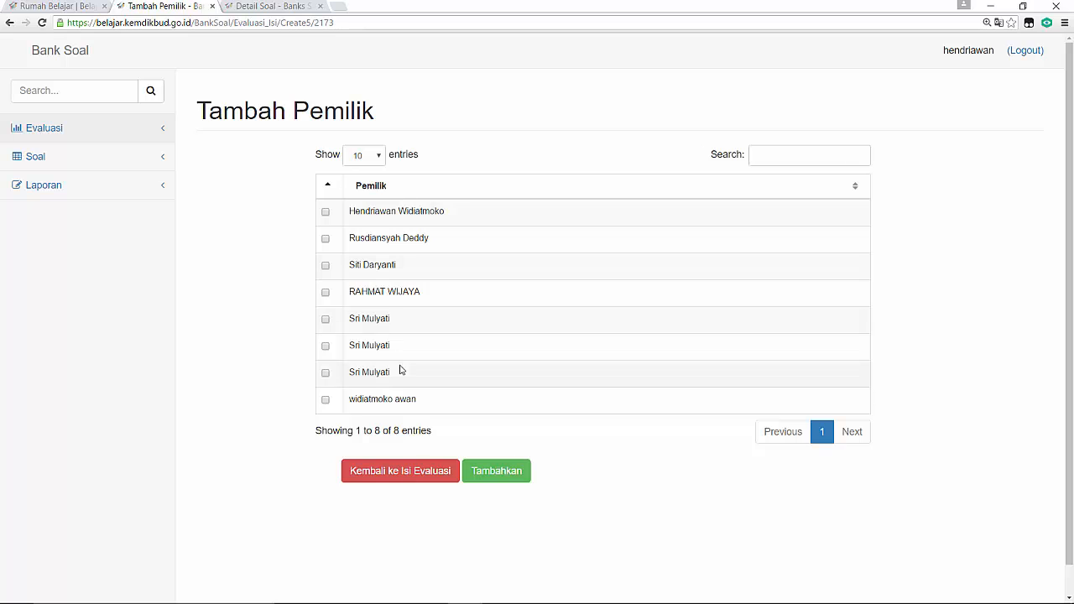
left_click(389, 478)
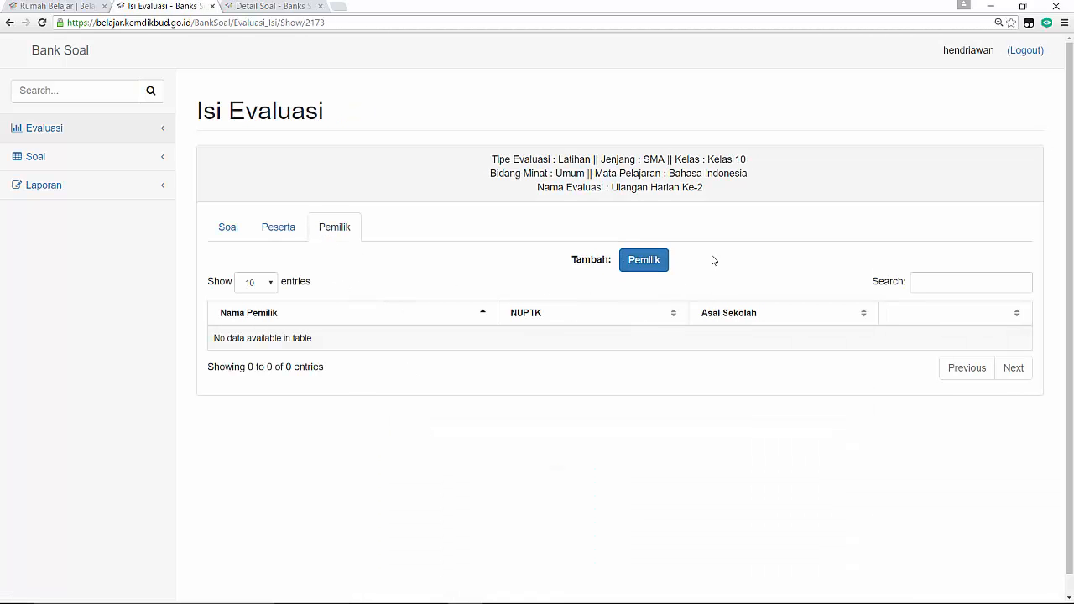
left_click(656, 261)
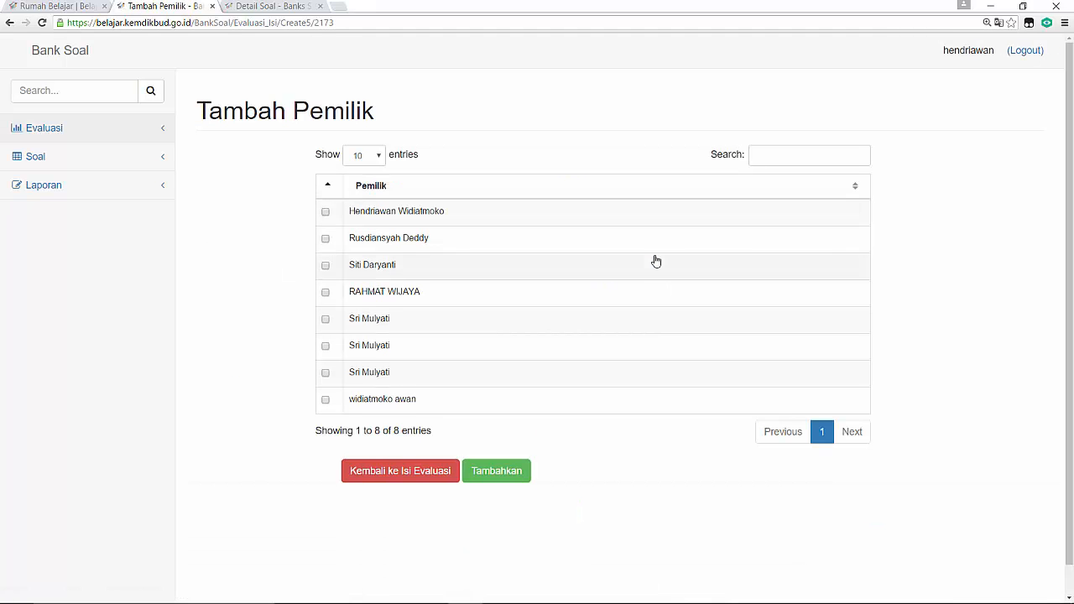
Step: Add the first and last listed candidates as Pemilik of the evaluation
left_click(326, 213)
left_click(326, 400)
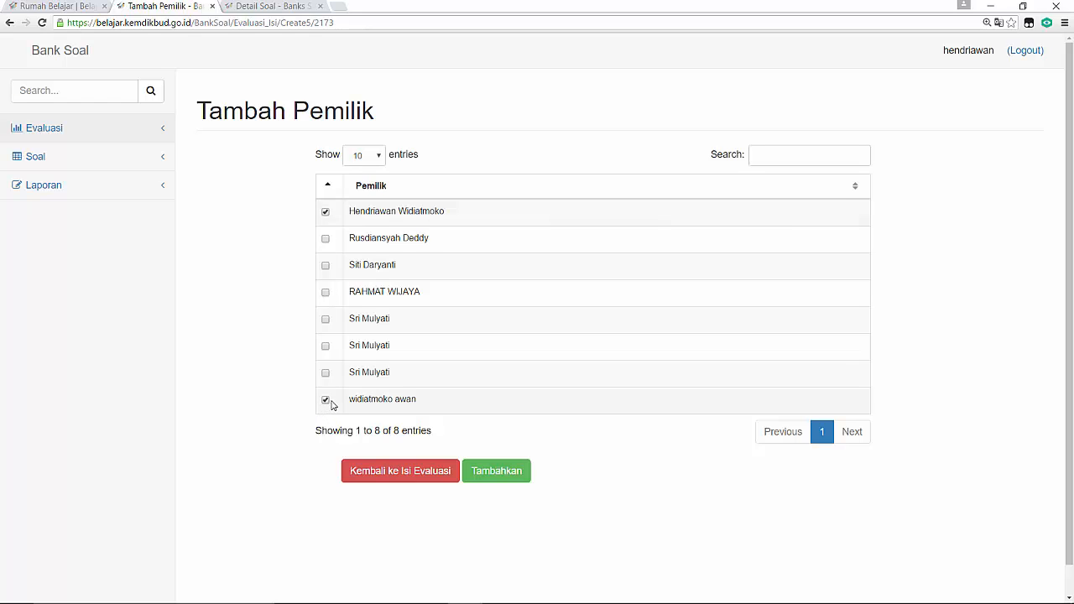
left_click(496, 472)
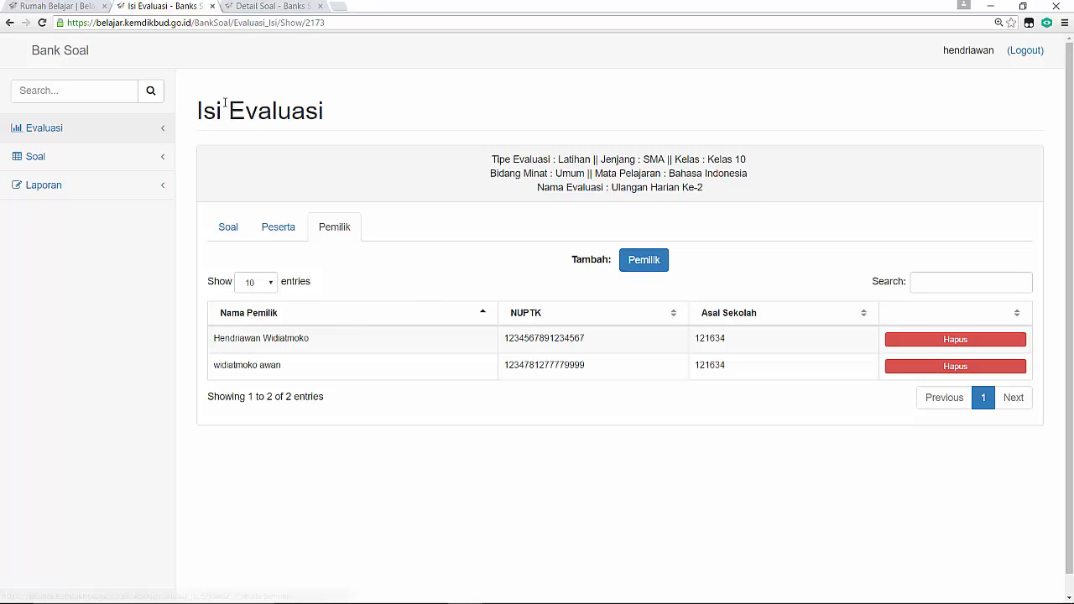
Step: Open the Daftar Evaluasi and examine the Ulangan Harian Ke-2 entry's question count, schedule, Peserta Khusus setting and available actions
left_click(86, 125)
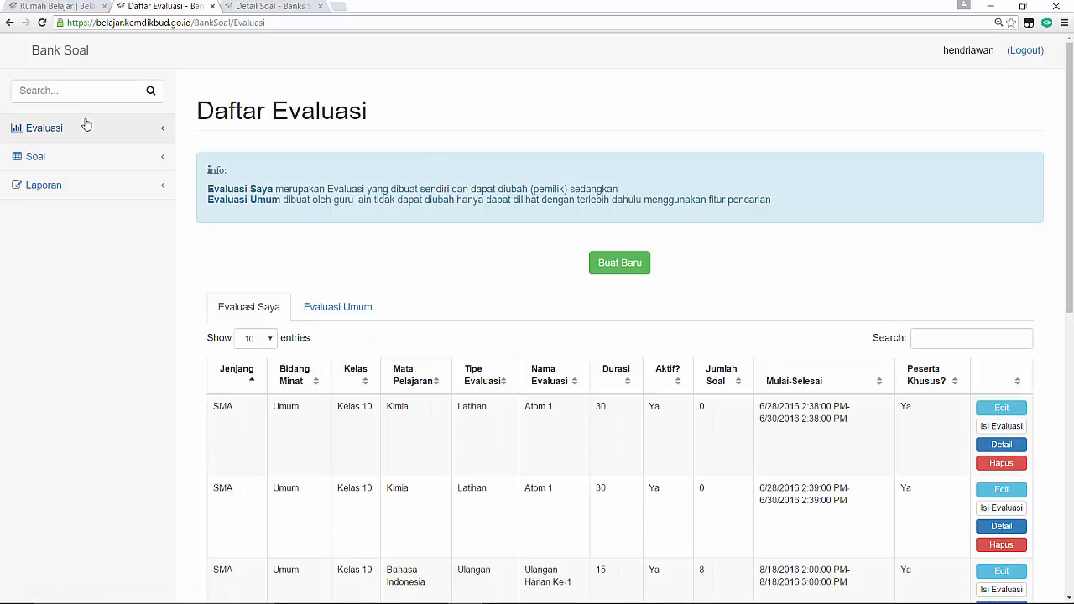
scroll(85, 124, "down", 5)
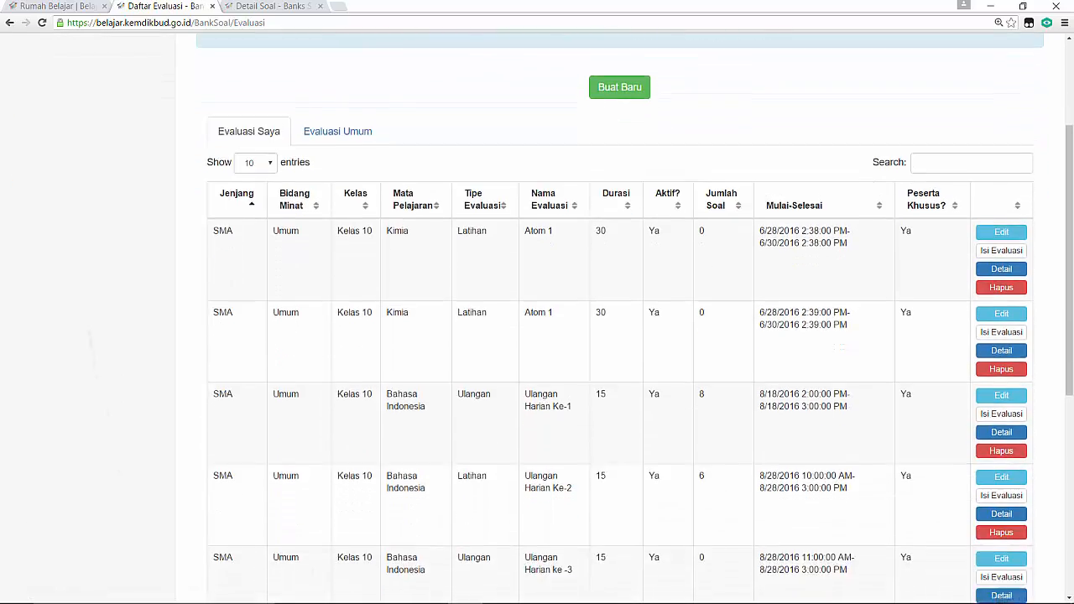
scroll(539, 289, "up", 4)
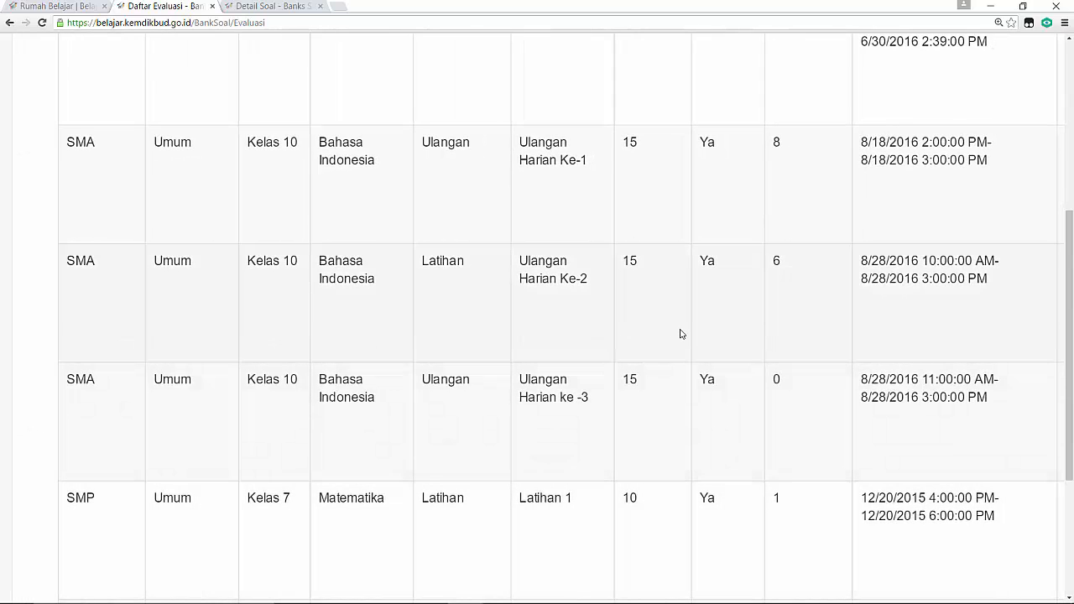
scroll(680, 334, "right", 3)
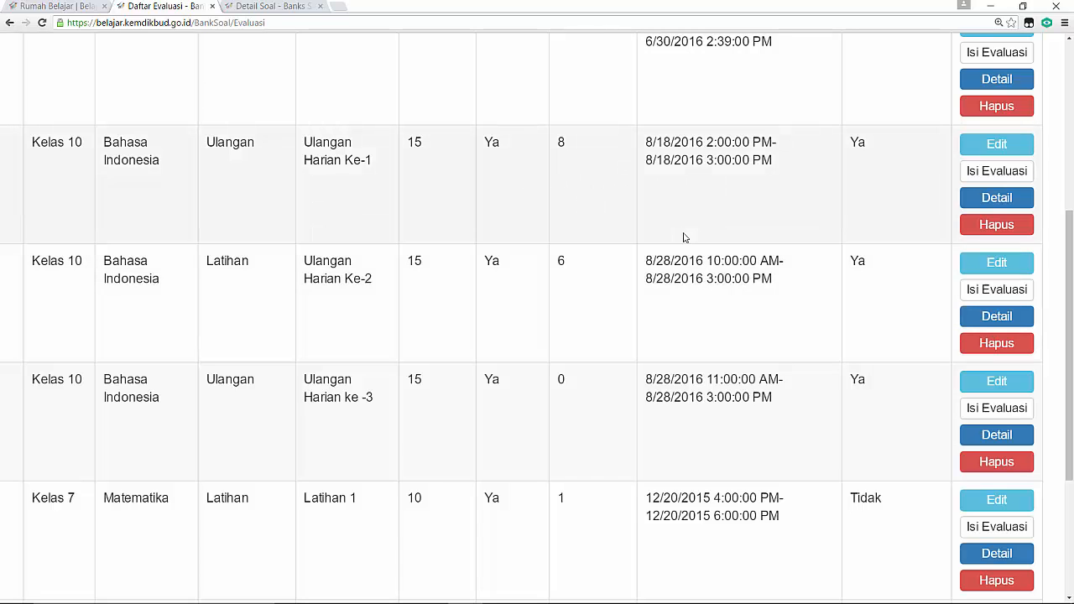
scroll(524, 318, "right", 1)
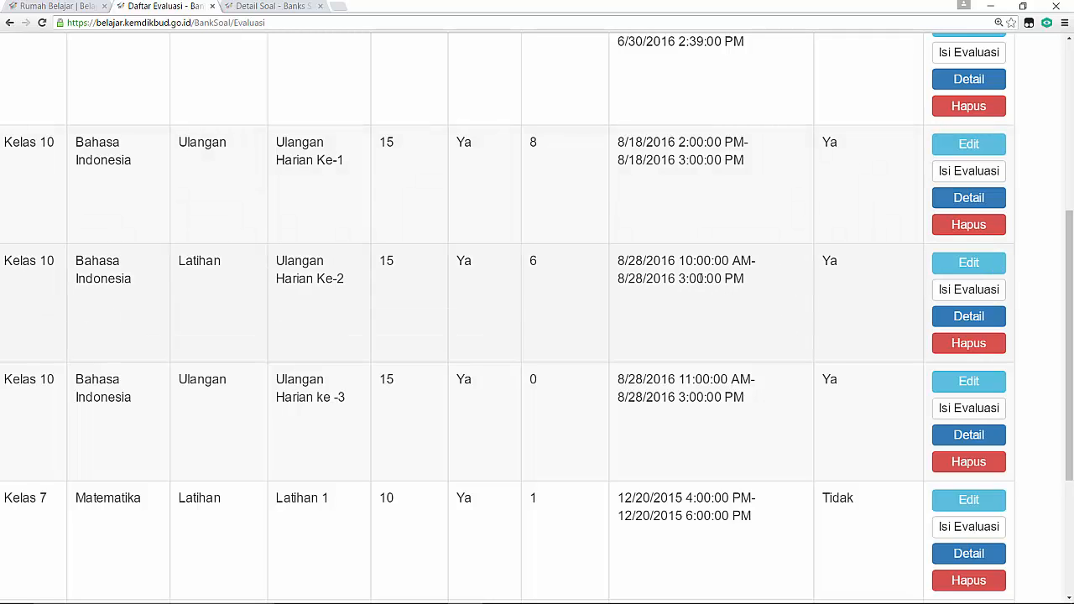
key("ctrl+minus")
key("ctrl+minus")
key("ctrl+minus")
key("ctrl+minus")
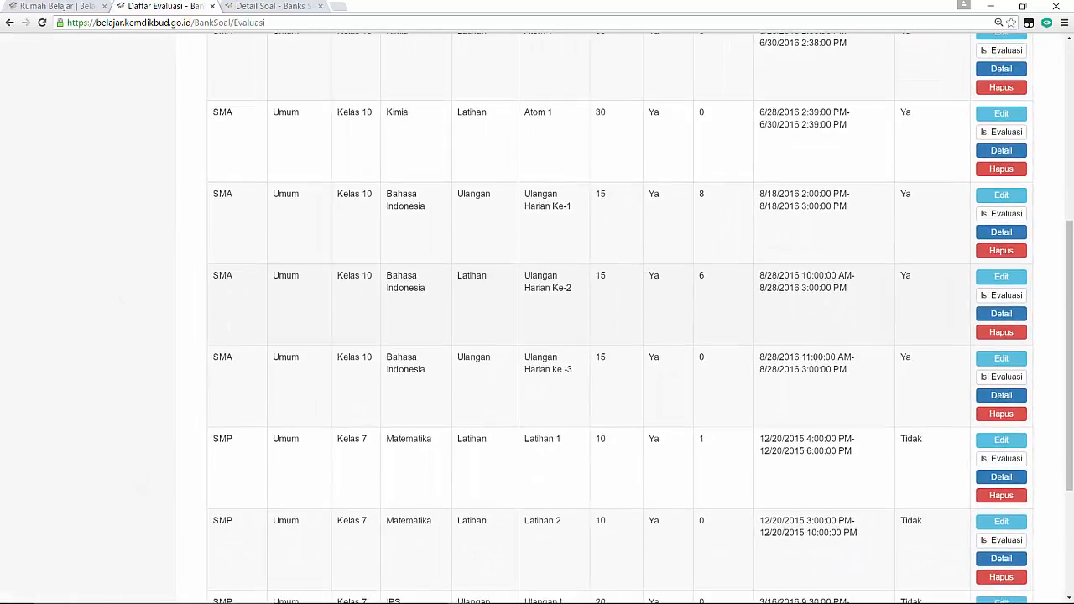
key("ctrl+plus")
key("ctrl+minus")
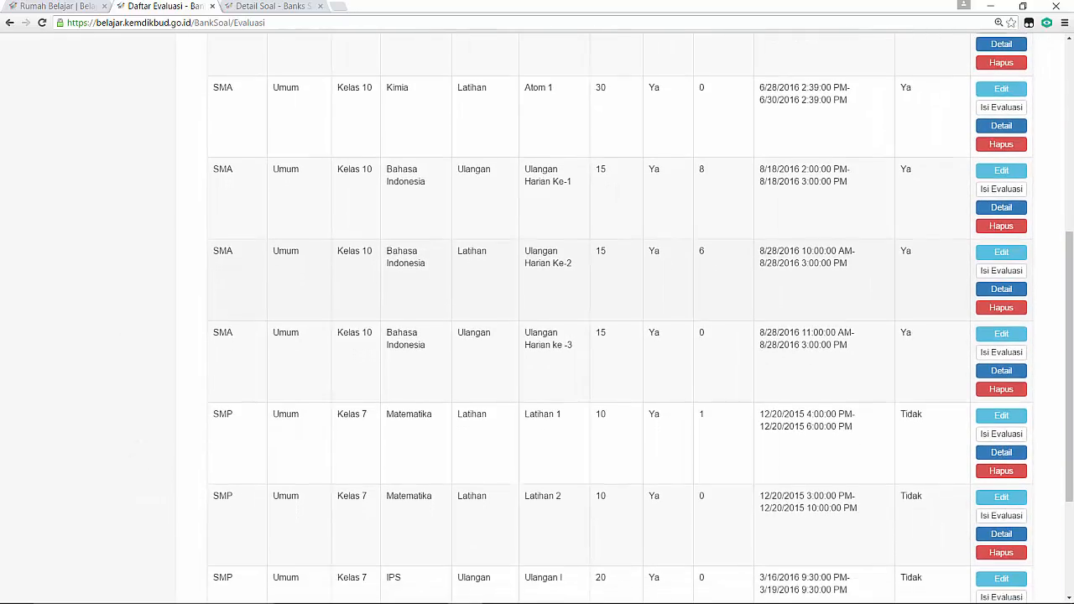
scroll(619, 318, "up", 3)
scroll(619, 318, "up", 4)
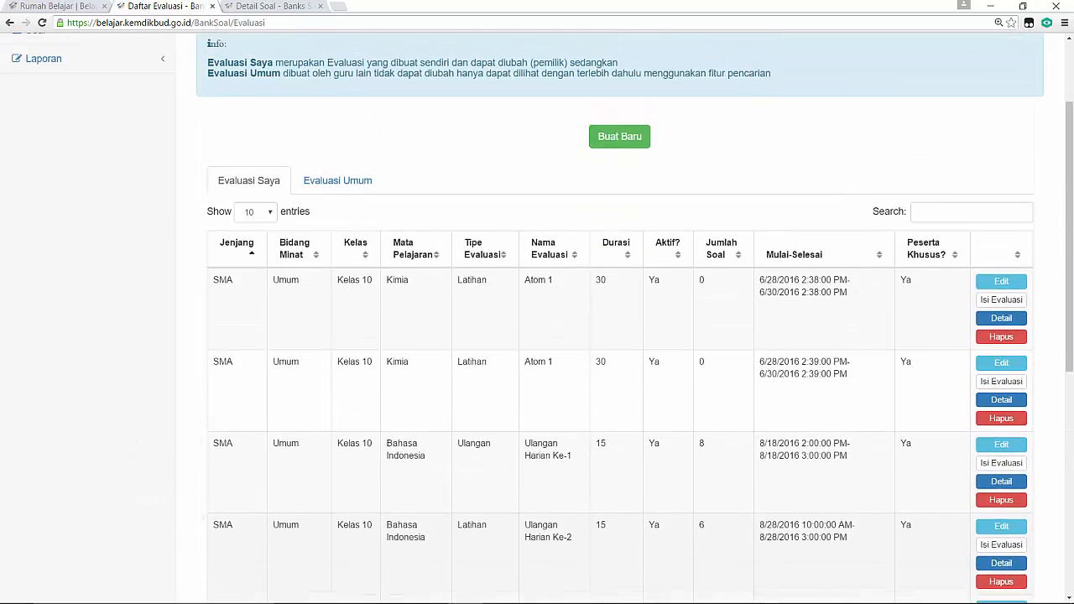